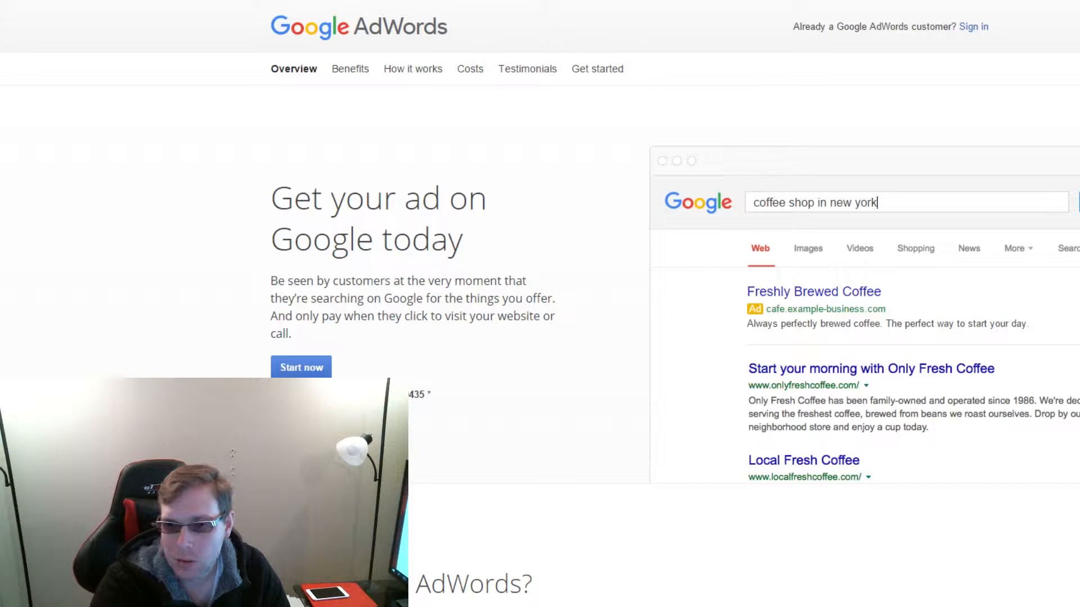
Sign in to the existing AdWords account and start creating a new video campaign
{"action": "left_click", "coordinate": [962, 29]}
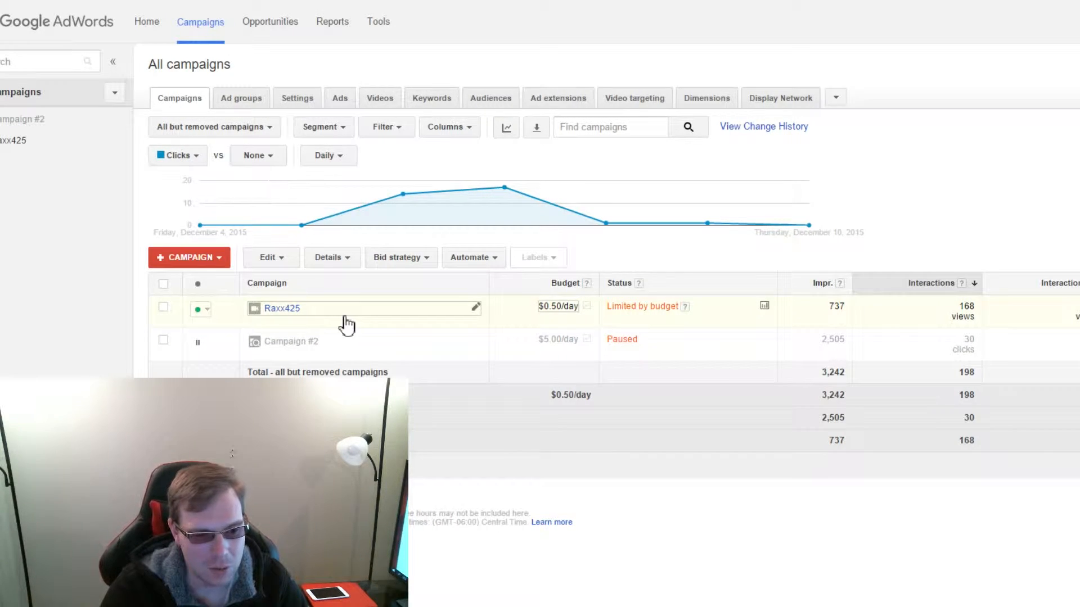
{"action": "left_click", "coordinate": [199, 268]}
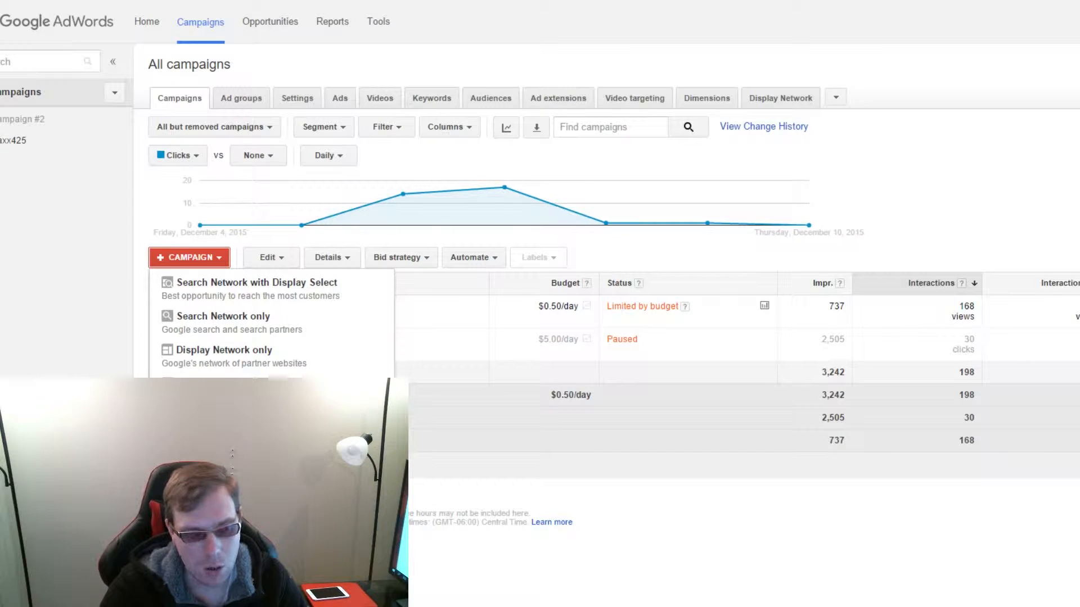
{"action": "left_click", "coordinate": [191, 417]}
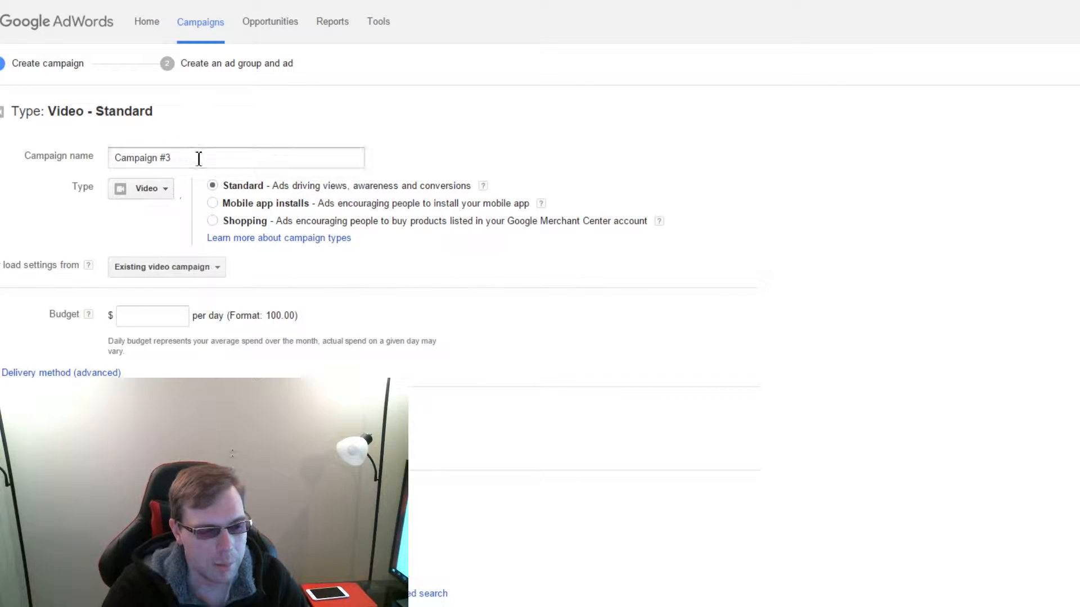
Keep the campaign as a standard video type and set its daily budget to $0.50
{"action": "left_click", "coordinate": [170, 193]}
{"action": "left_click", "coordinate": [172, 195]}
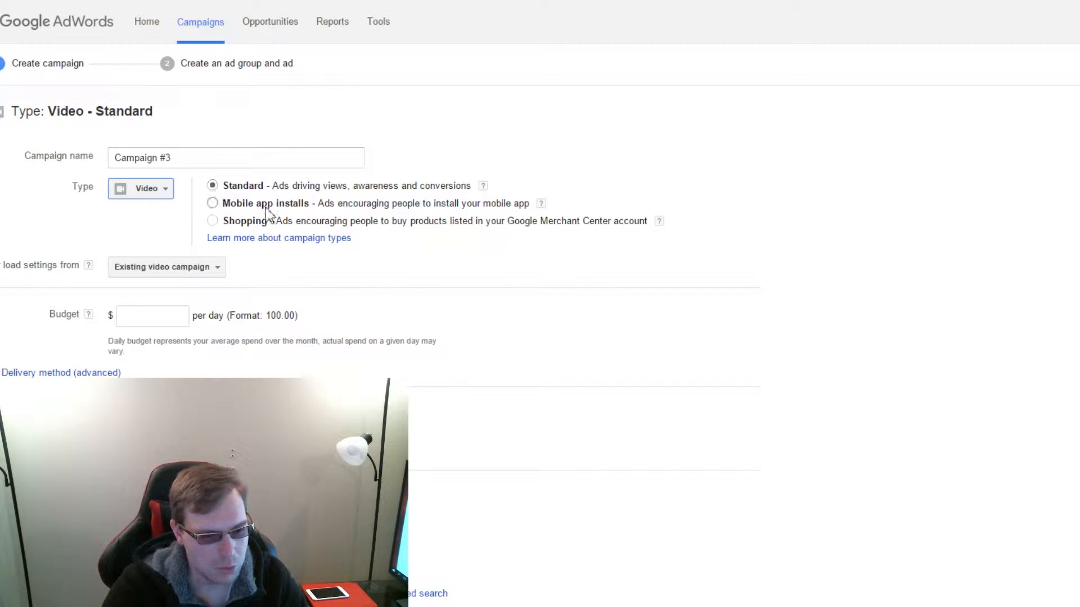
{"action": "left_click", "coordinate": [159, 322]}
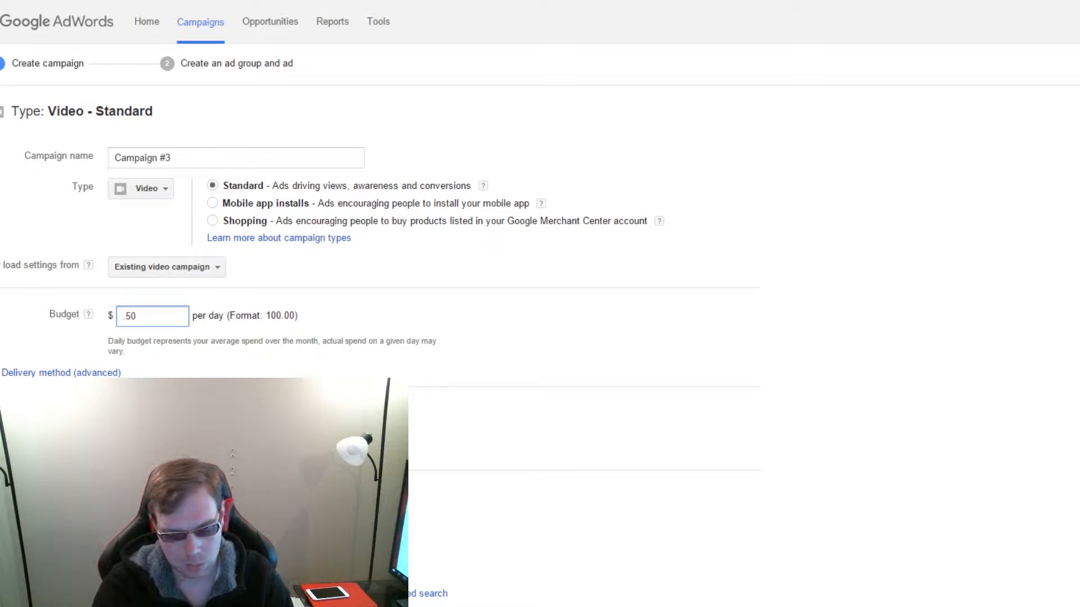
{"action": "scroll", "coordinate": [380, 225], "scroll_direction": "down", "scroll_amount": 5}
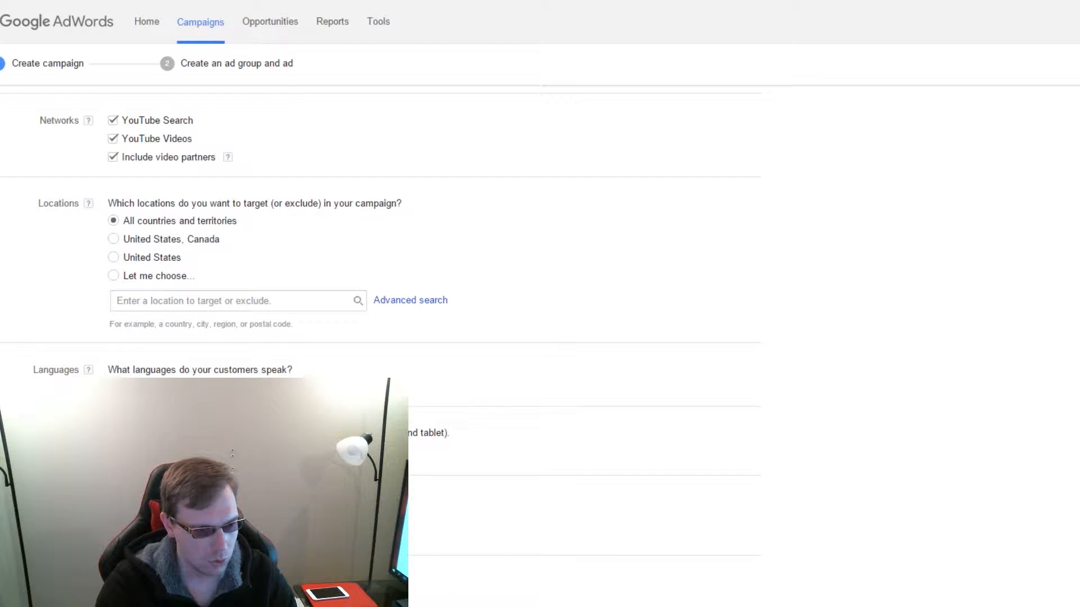
{"action": "scroll", "coordinate": [326, 313], "scroll_direction": "up", "scroll_amount": 3}
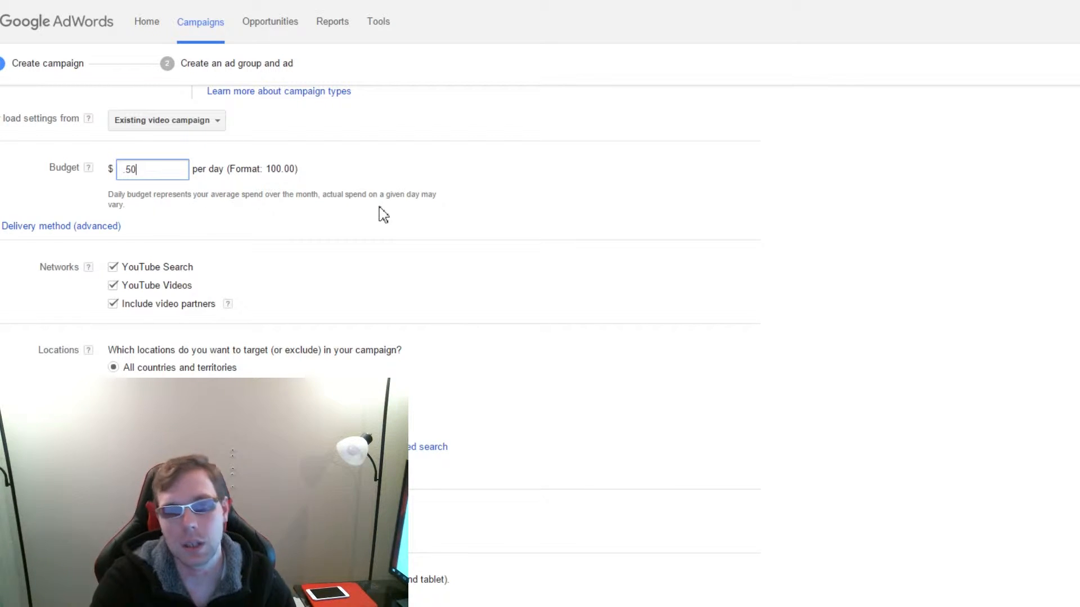
Review the campaign's network, location and language settings and continue to creating the ad group and ad
{"action": "scroll", "coordinate": [266, 318], "scroll_direction": "down", "scroll_amount": 1}
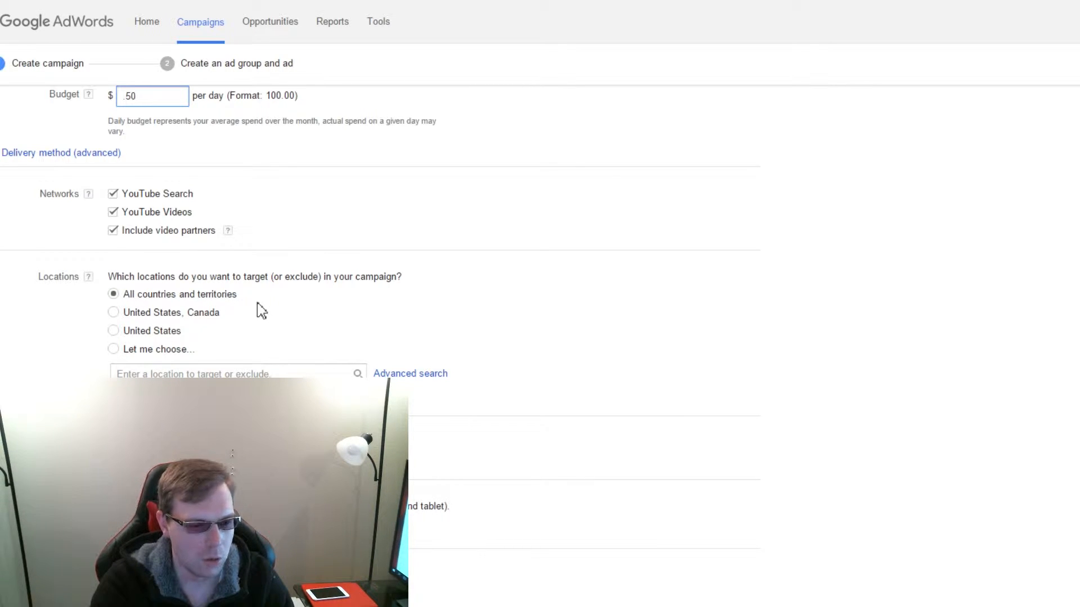
{"action": "scroll", "coordinate": [242, 298], "scroll_direction": "down", "scroll_amount": 2}
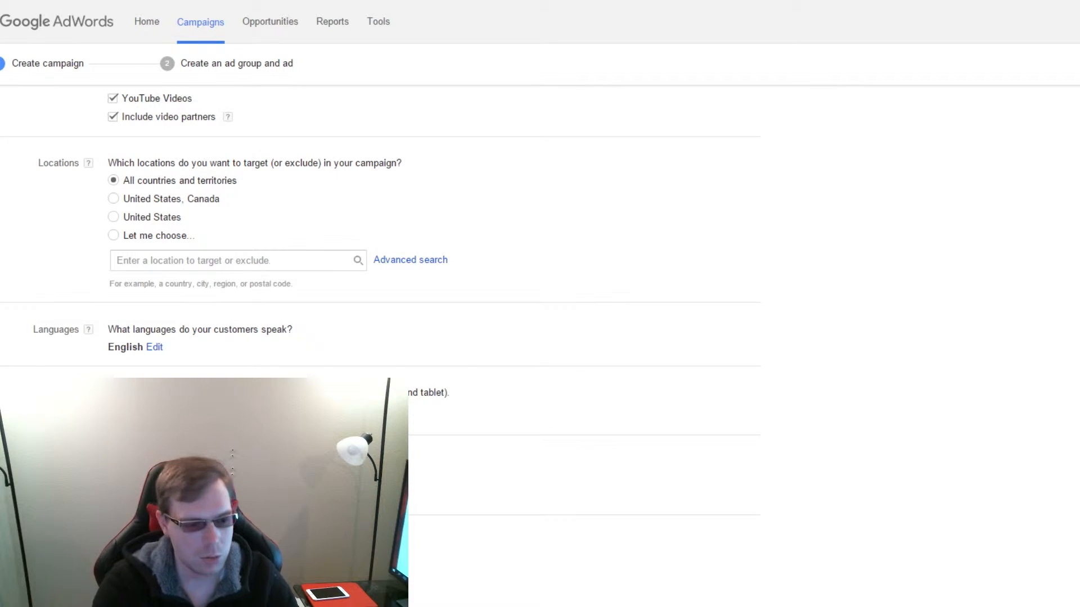
{"action": "left_click", "coordinate": [181, 414]}
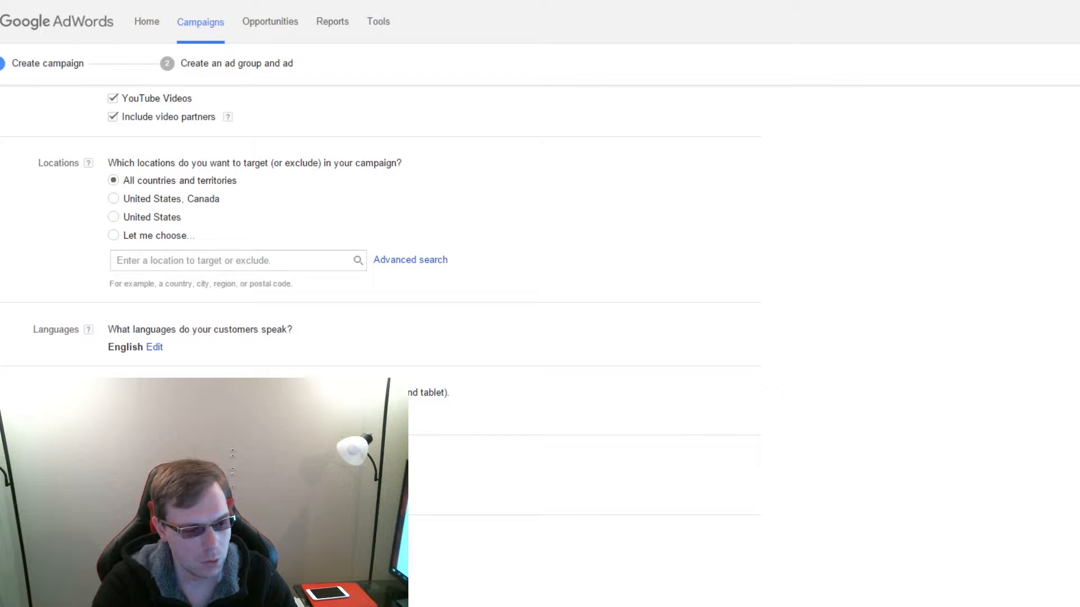
{"action": "scroll", "coordinate": [539, 303], "scroll_direction": "up", "scroll_amount": 6}
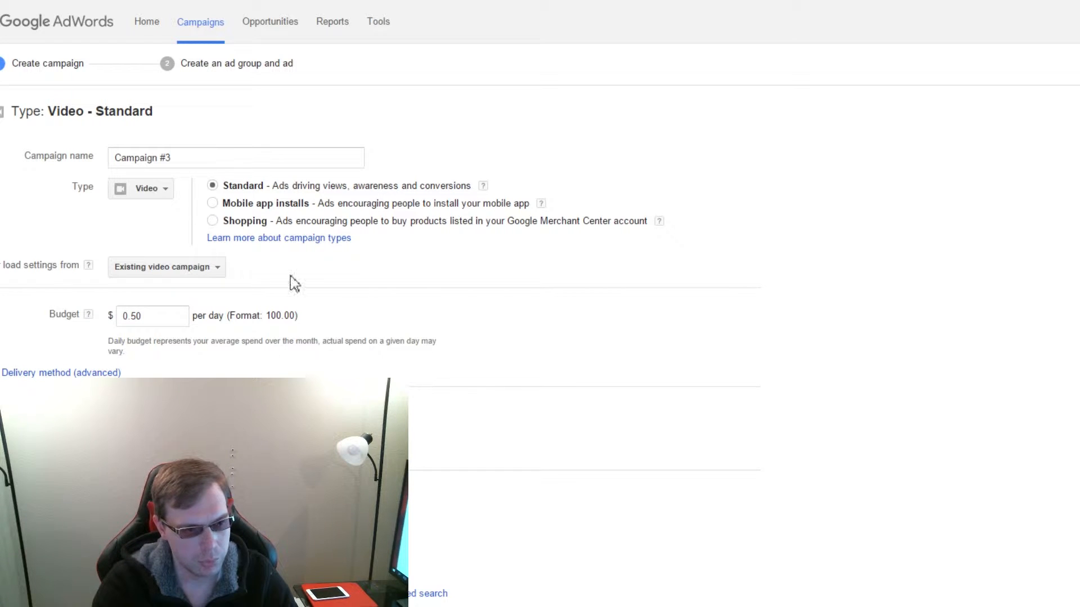
{"action": "scroll", "coordinate": [380, 324], "scroll_direction": "down", "scroll_amount": 6}
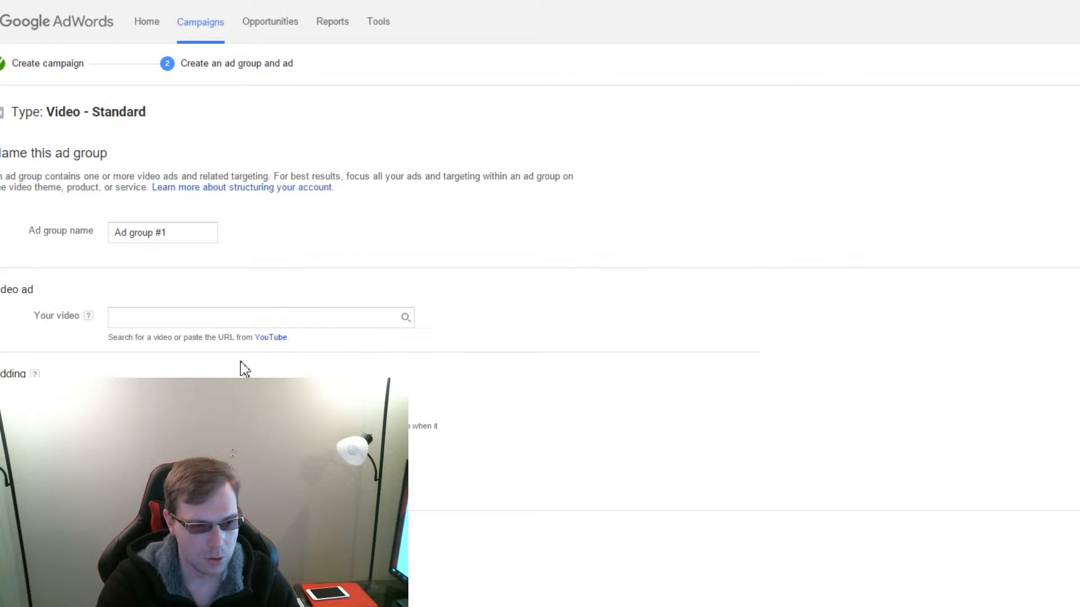
{"action": "left_click", "coordinate": [202, 319]}
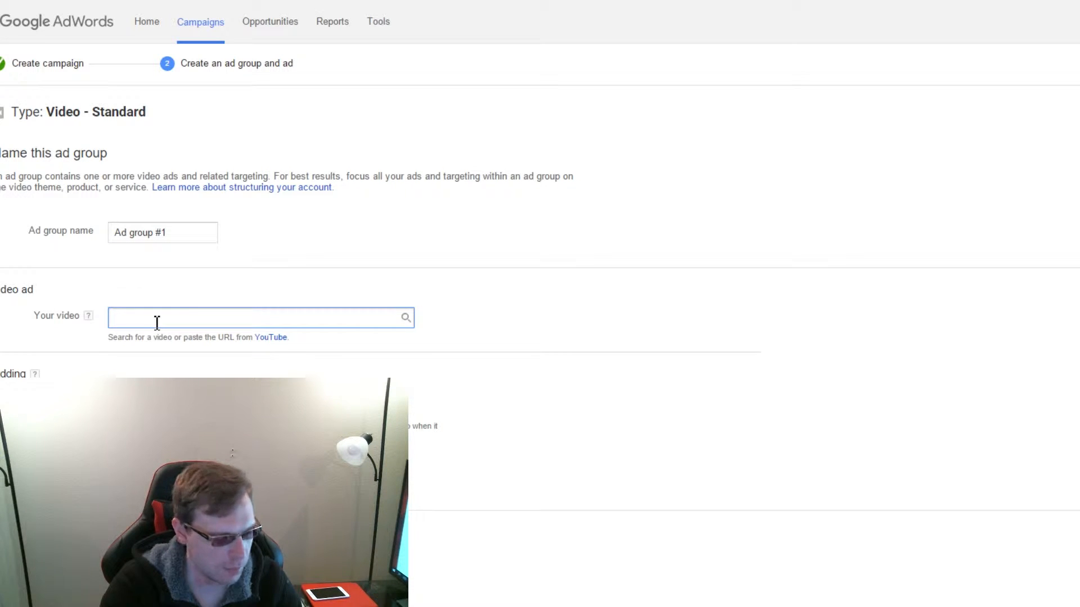
{"action": "type", "text": "https://youtu.be/lycqll5WyMo"}
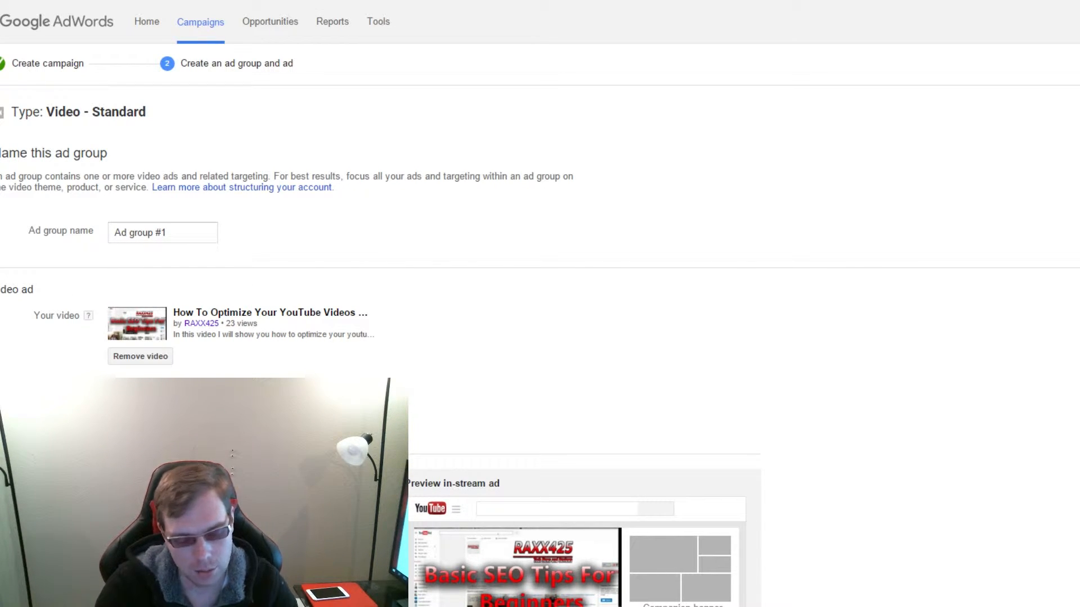
{"action": "scroll", "coordinate": [540, 338], "scroll_direction": "down", "scroll_amount": 3}
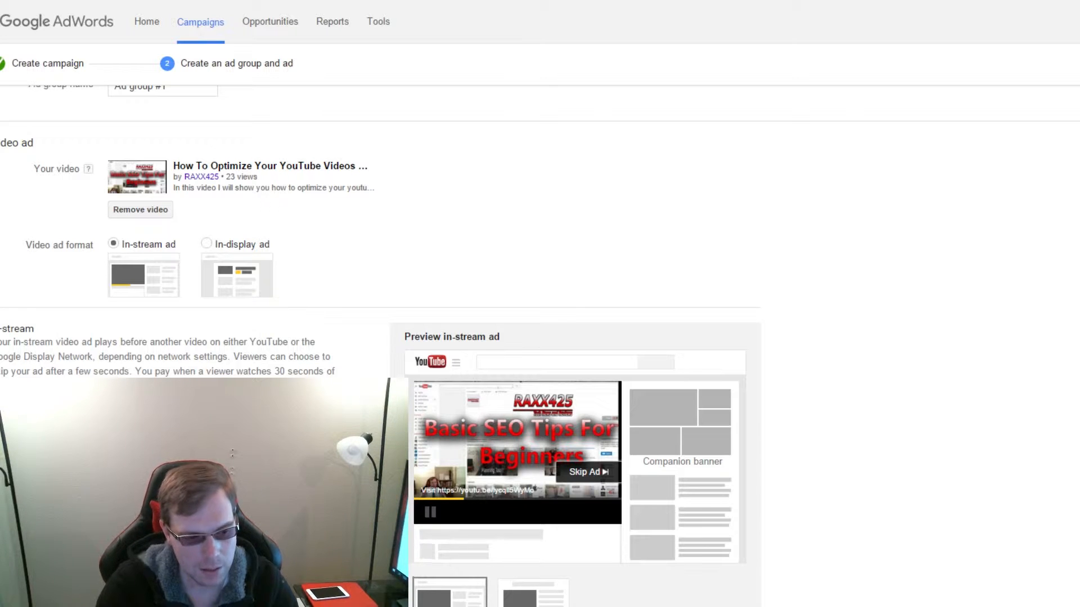
{"action": "scroll", "coordinate": [174, 317], "scroll_direction": "down", "scroll_amount": 3}
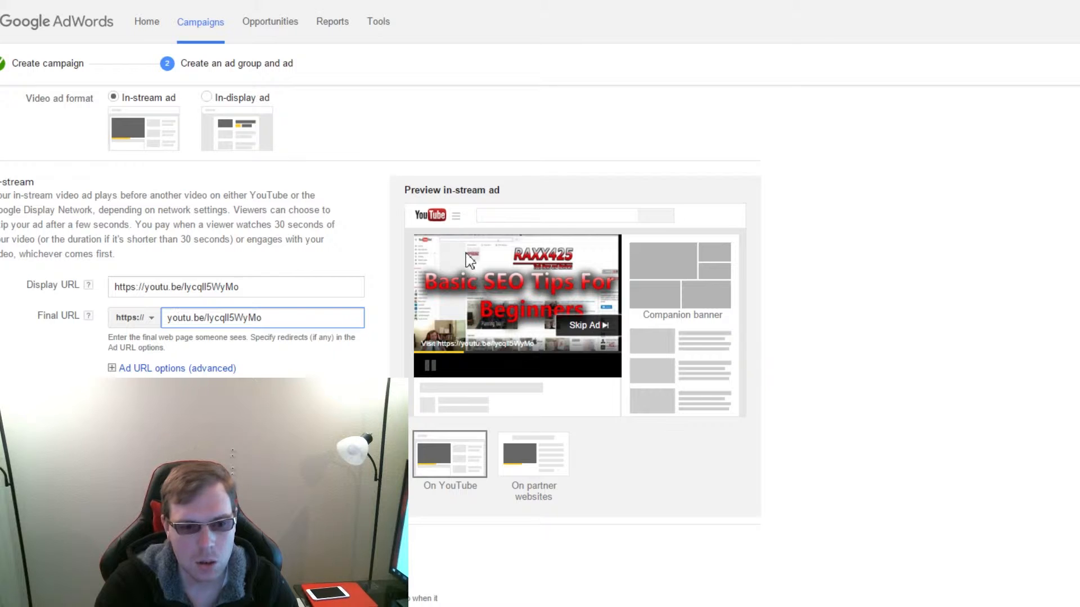
Set the ad group's maximum CPV bid to $0.05
{"action": "scroll", "coordinate": [180, 366], "scroll_direction": "down", "scroll_amount": 4}
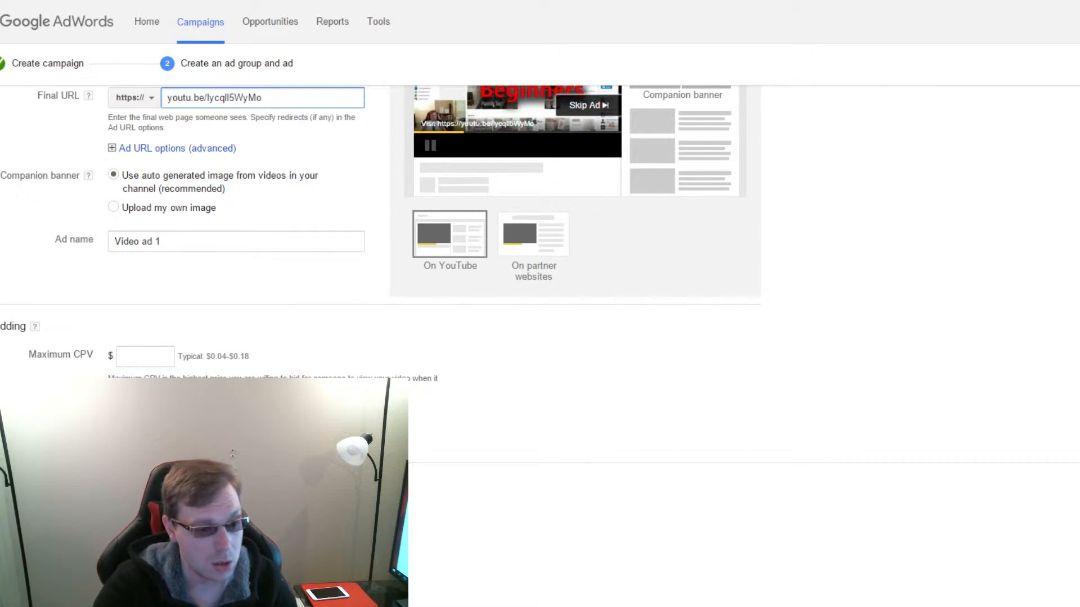
{"action": "left_click", "coordinate": [172, 355]}
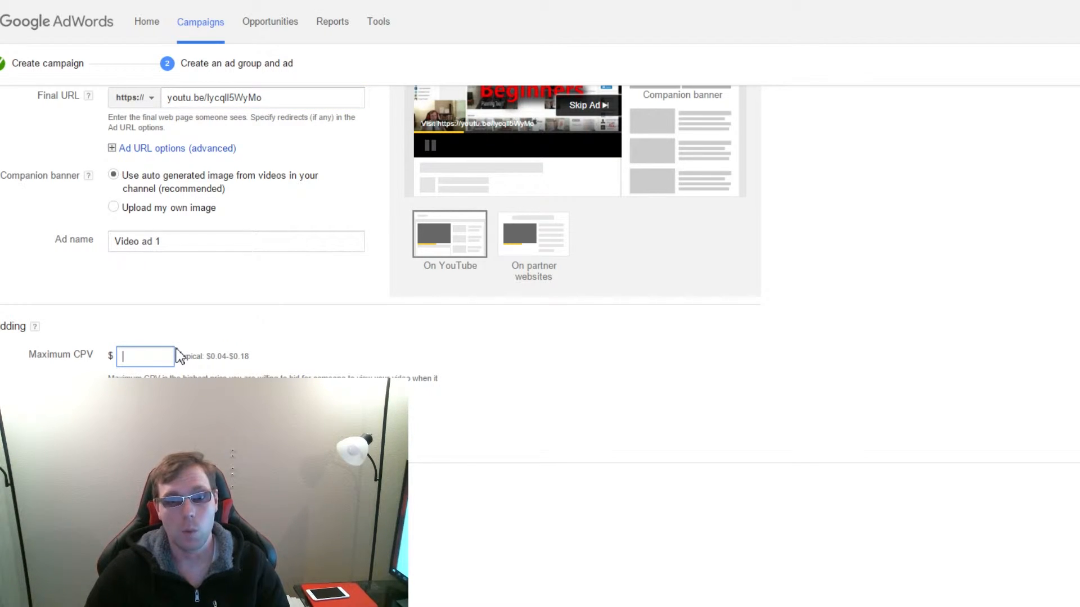
{"action": "type", "text": ".052"}
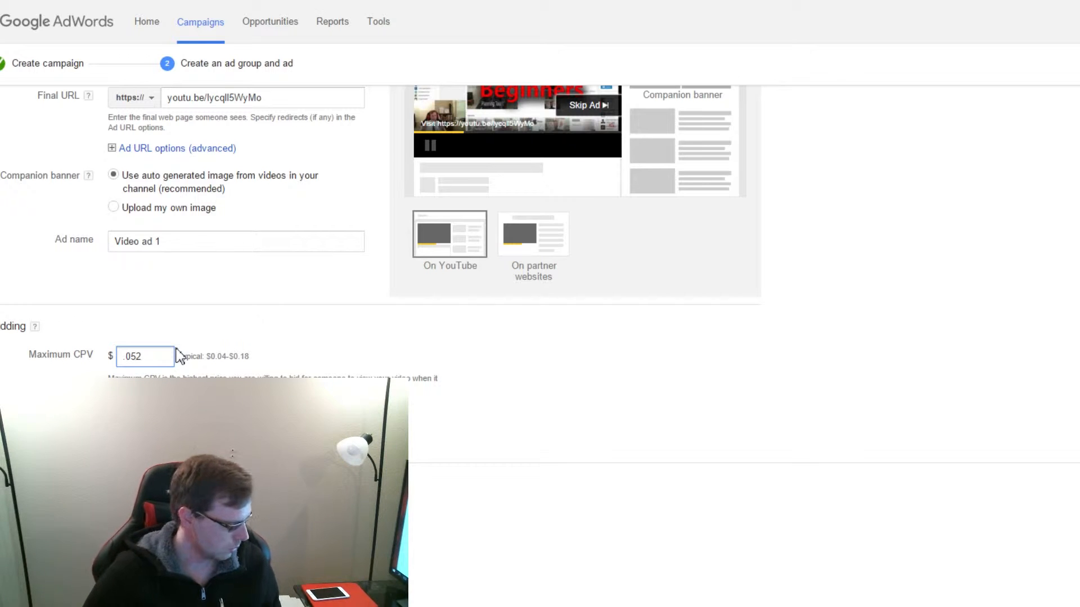
{"action": "key", "text": "BackSpace"}
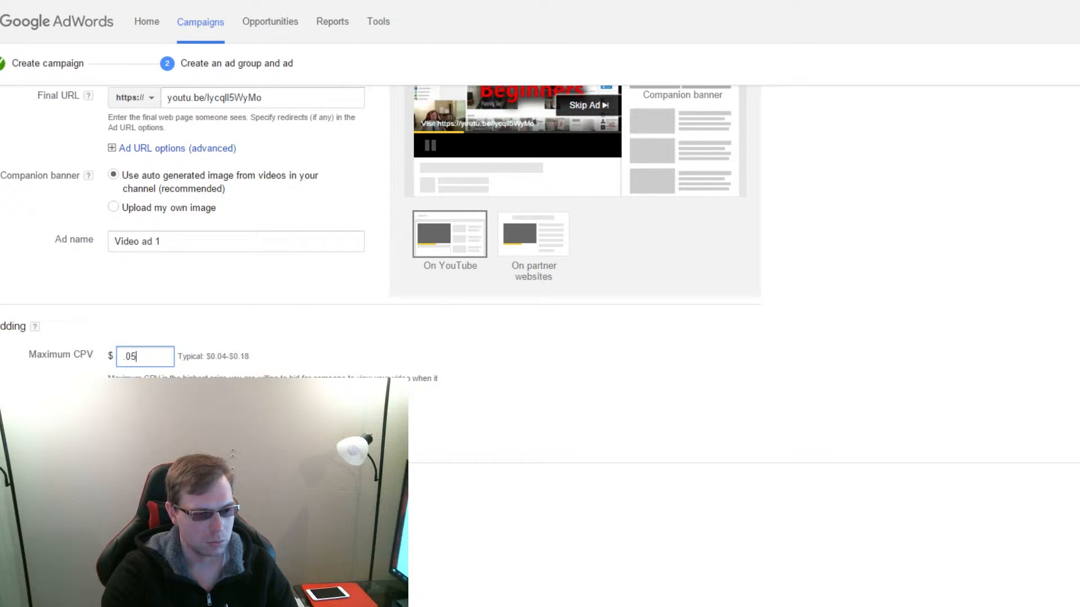
{"action": "key", "text": "Tab"}
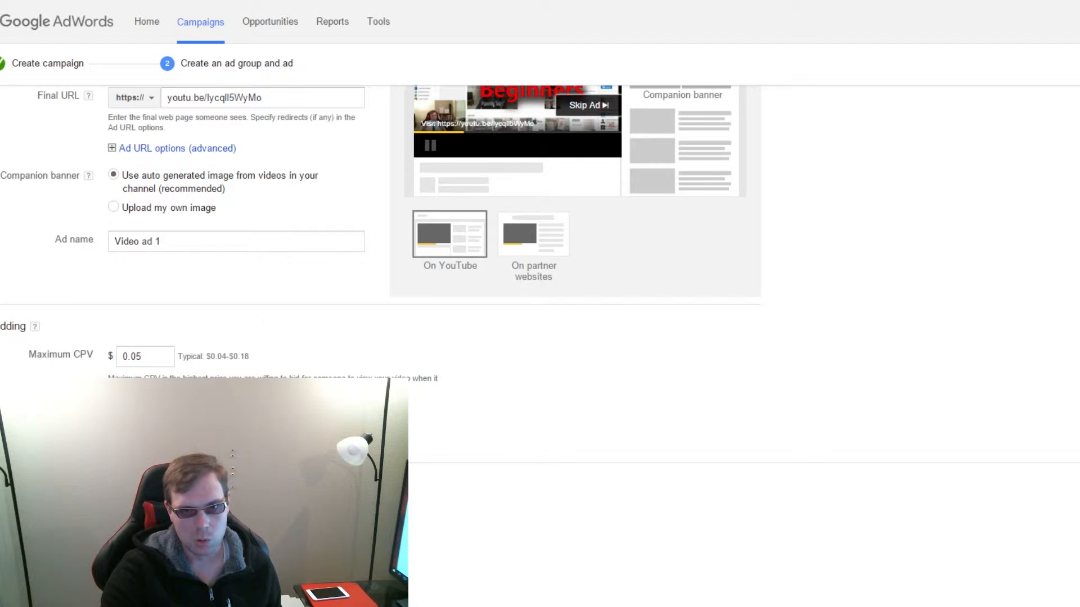
Check the demographic targeting options and close them with any gender, age and parental status kept
{"action": "scroll", "coordinate": [748, 531], "scroll_direction": "down", "scroll_amount": 3}
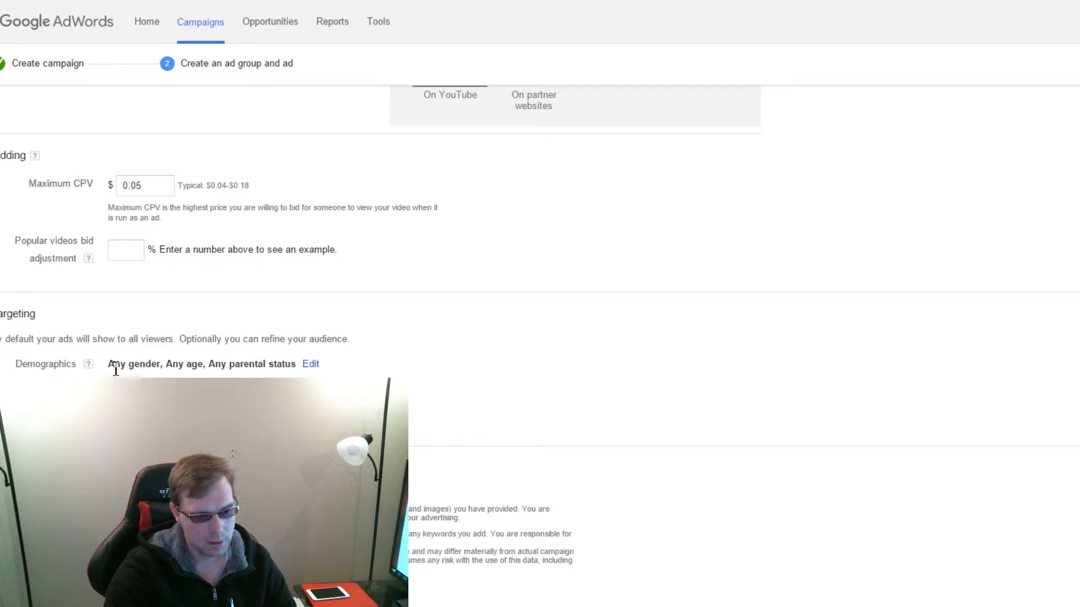
{"action": "left_click", "coordinate": [311, 364]}
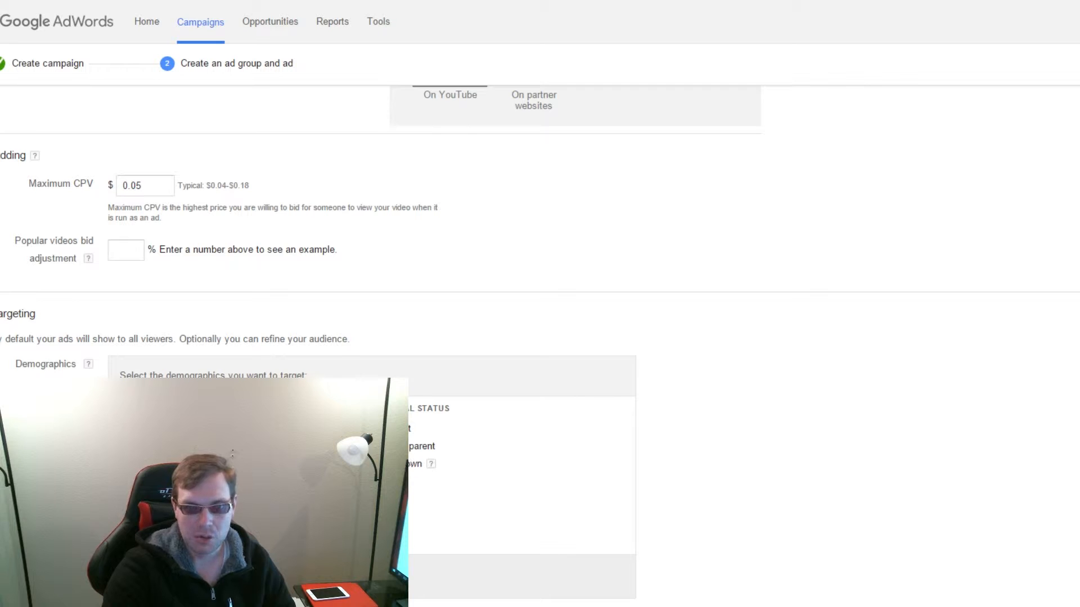
{"action": "left_click", "coordinate": [138, 576]}
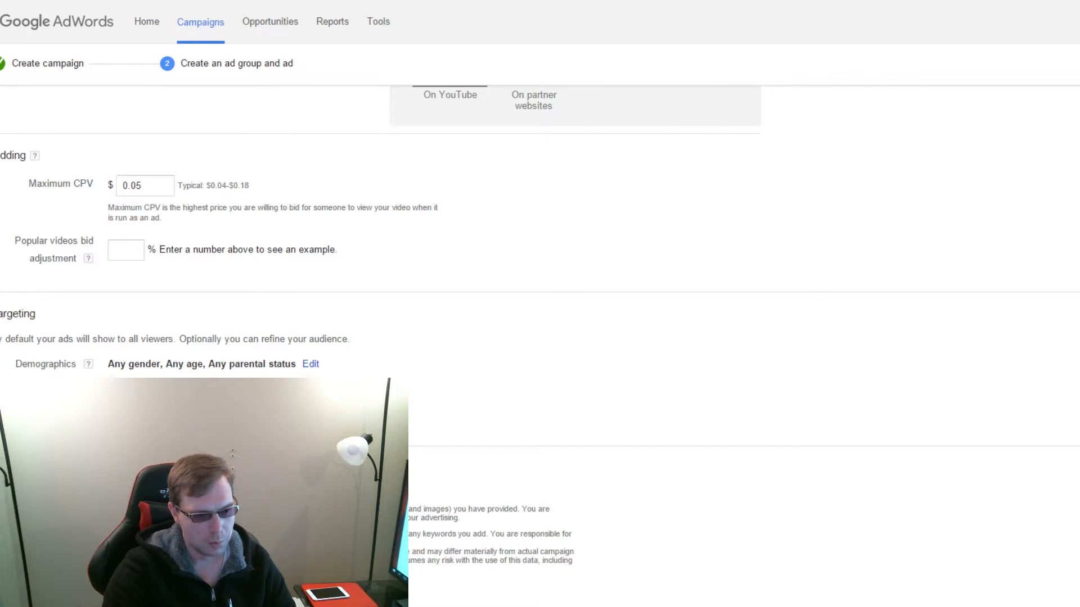
Open the ad group's interest targeting and look through the affinity audiences
{"action": "scroll", "coordinate": [540, 337], "scroll_direction": "down", "scroll_amount": 3}
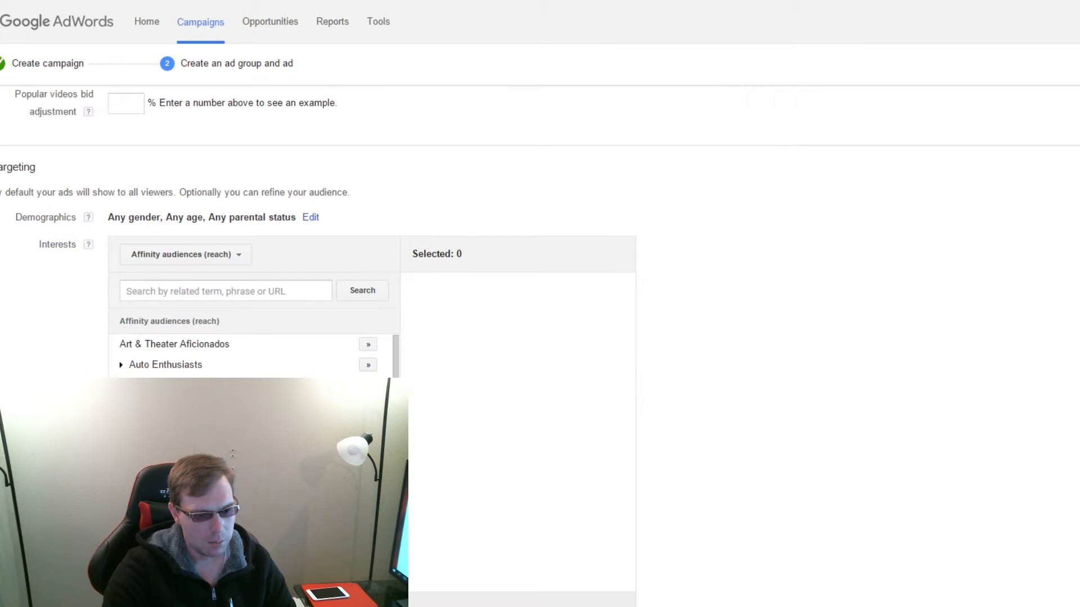
{"action": "scroll", "coordinate": [396, 393], "scroll_direction": "down", "scroll_amount": 1}
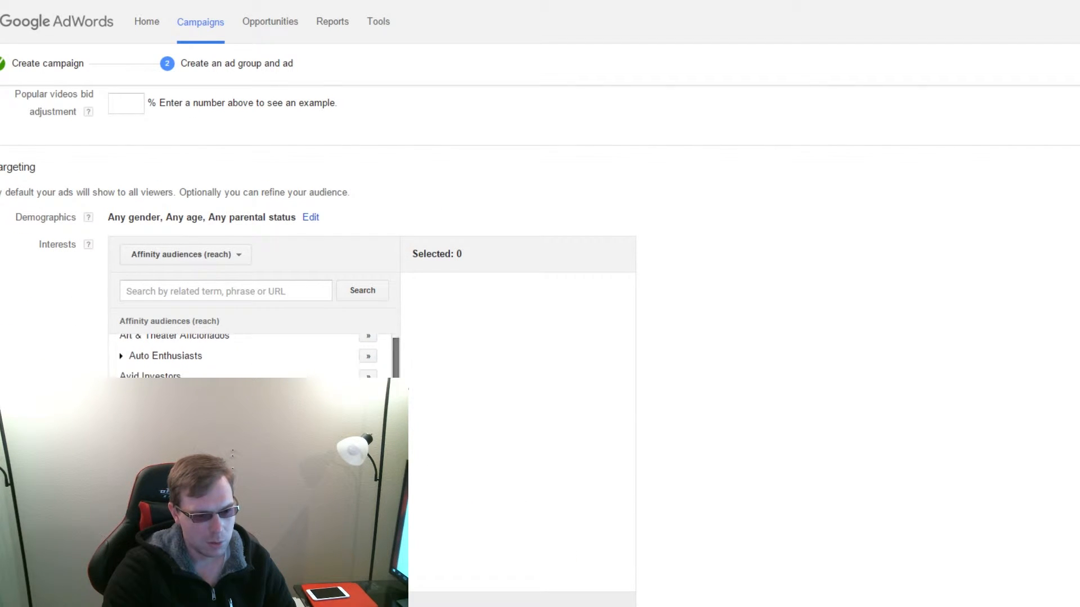
{"action": "left_click_drag", "start_coordinate": [404, 391], "coordinate": [407, 548]}
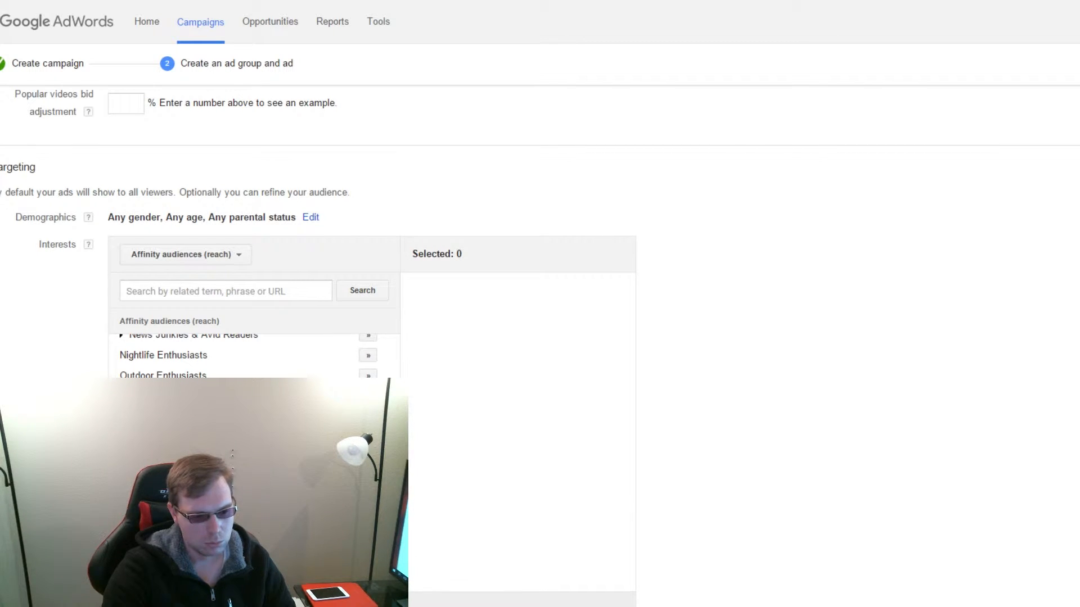
{"action": "left_click_drag", "start_coordinate": [398, 549], "coordinate": [398, 392]}
Search the affinity audiences for "tech" and clear the search term
{"action": "left_click", "coordinate": [281, 290]}
{"action": "type", "text": "tech"}
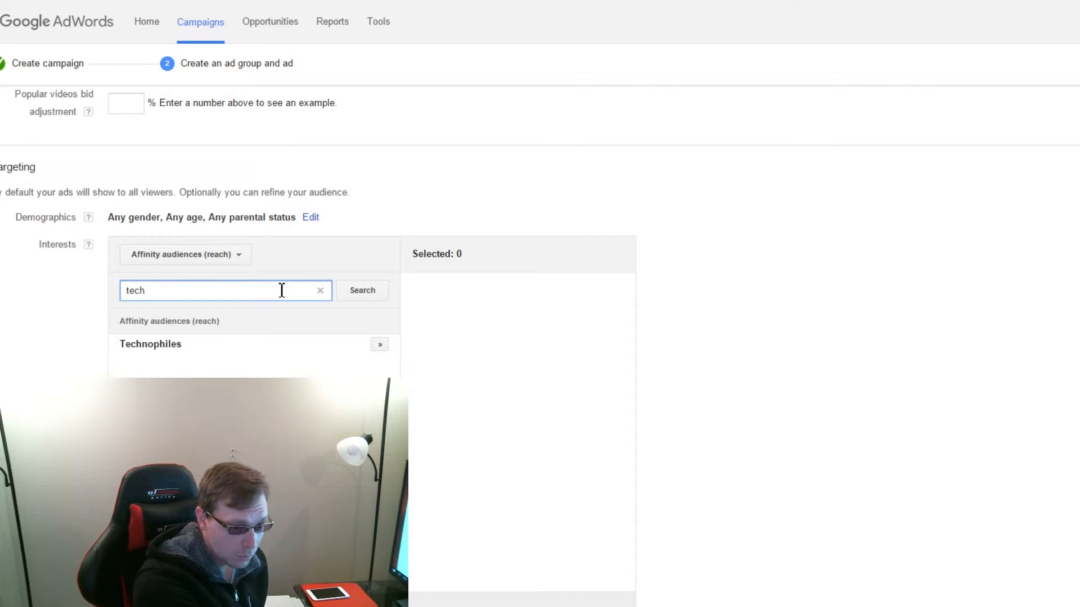
{"action": "key", "text": "BackSpace"}
{"action": "key", "text": "BackSpace"}
{"action": "key", "text": "BackSpace"}
{"action": "key", "text": "BackSpace"}
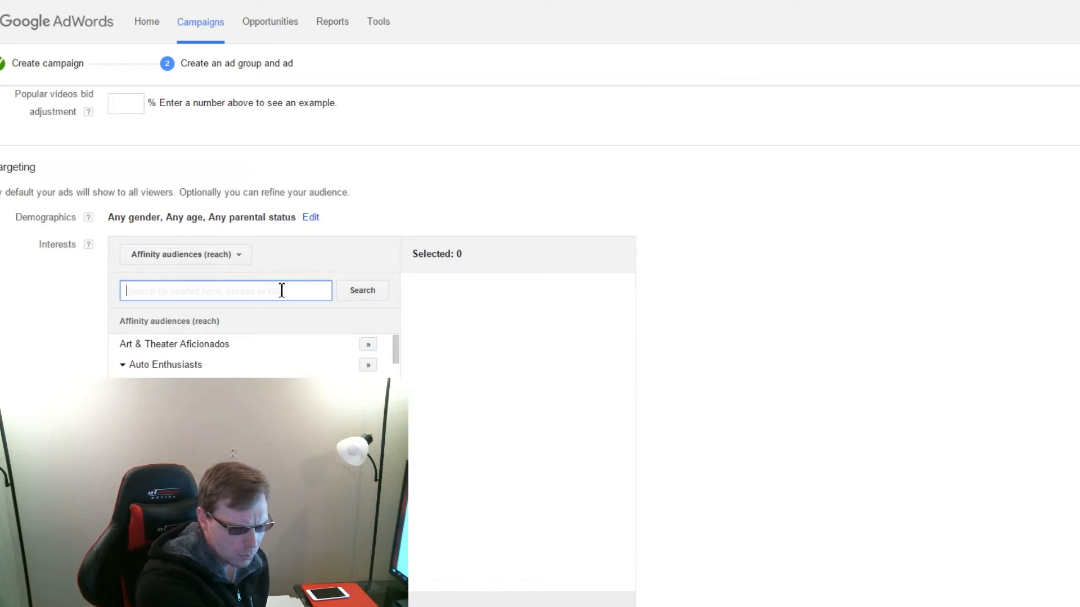
Look through the rest of the affinity audiences and save the ad group without selecting any interest
{"action": "scroll", "coordinate": [394, 362], "scroll_direction": "down", "scroll_amount": 2}
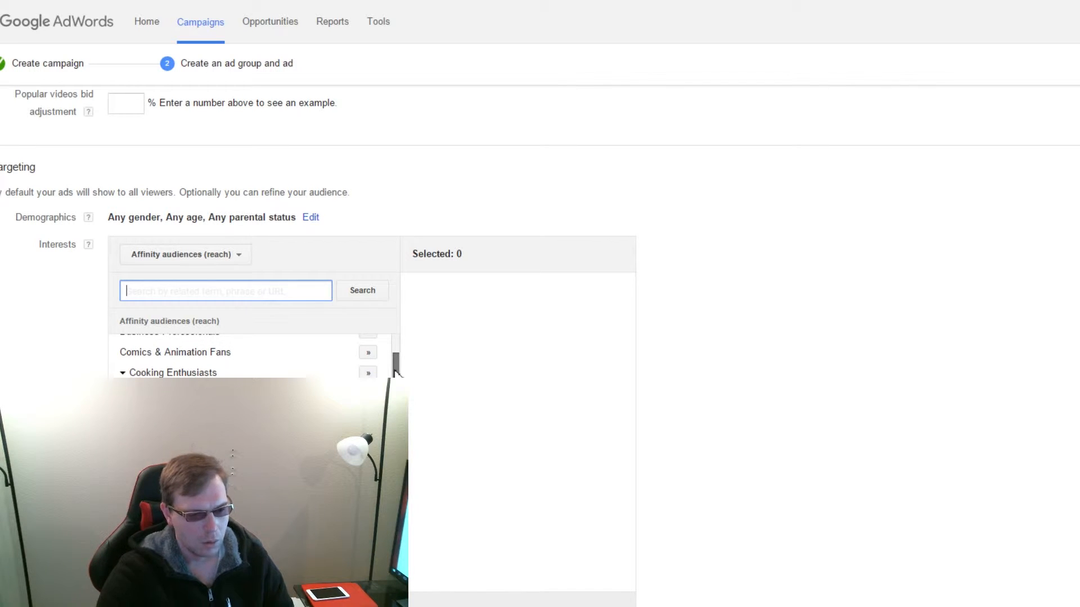
{"action": "scroll", "coordinate": [394, 363], "scroll_direction": "down", "scroll_amount": 4}
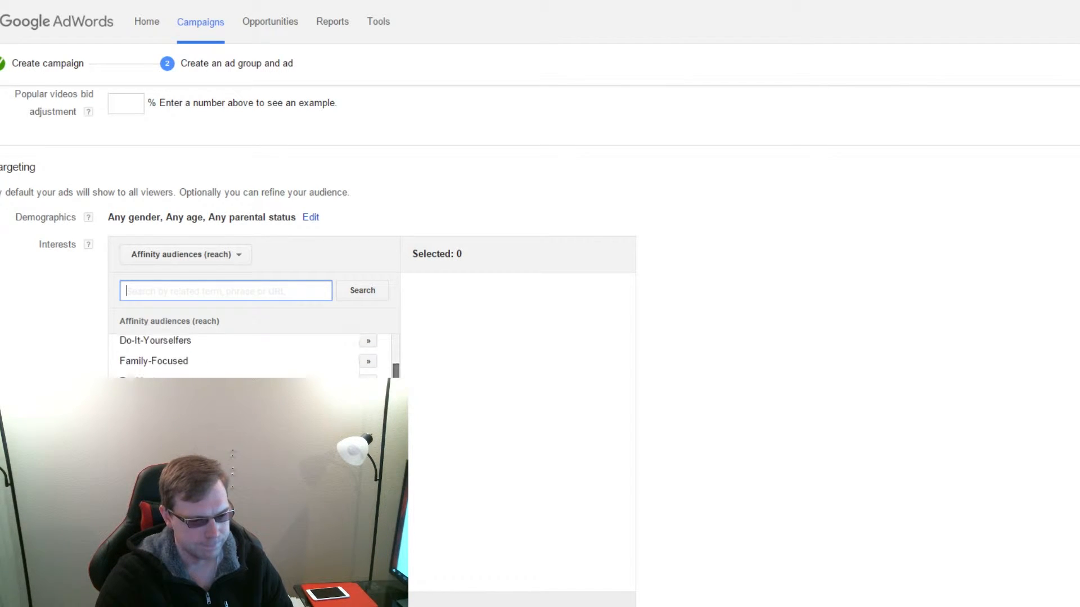
{"action": "scroll", "coordinate": [394, 362], "scroll_direction": "down", "scroll_amount": 3}
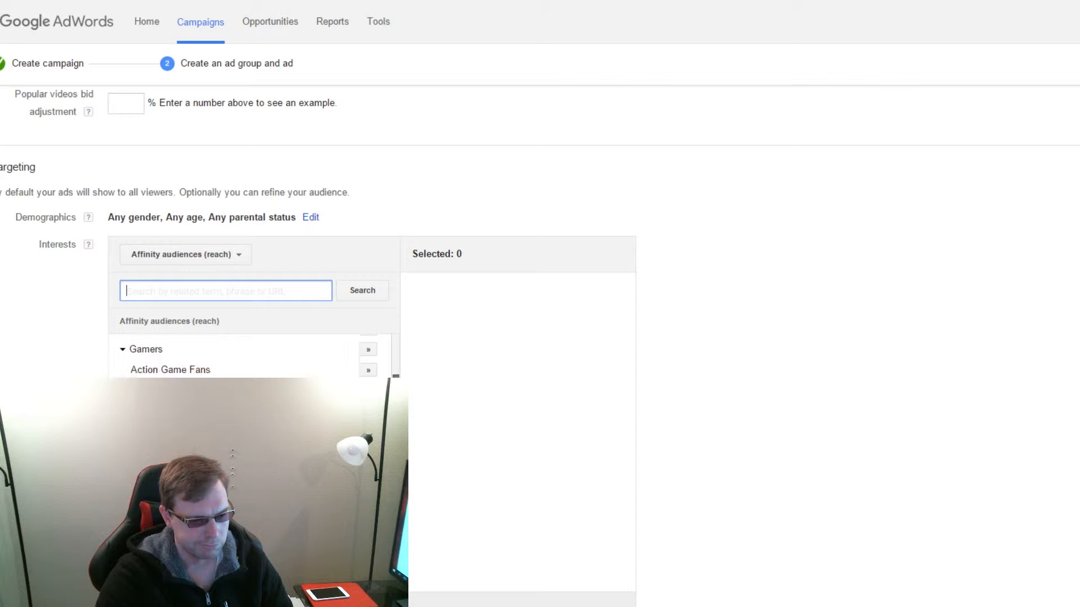
{"action": "scroll", "coordinate": [395, 363], "scroll_direction": "down", "scroll_amount": 4}
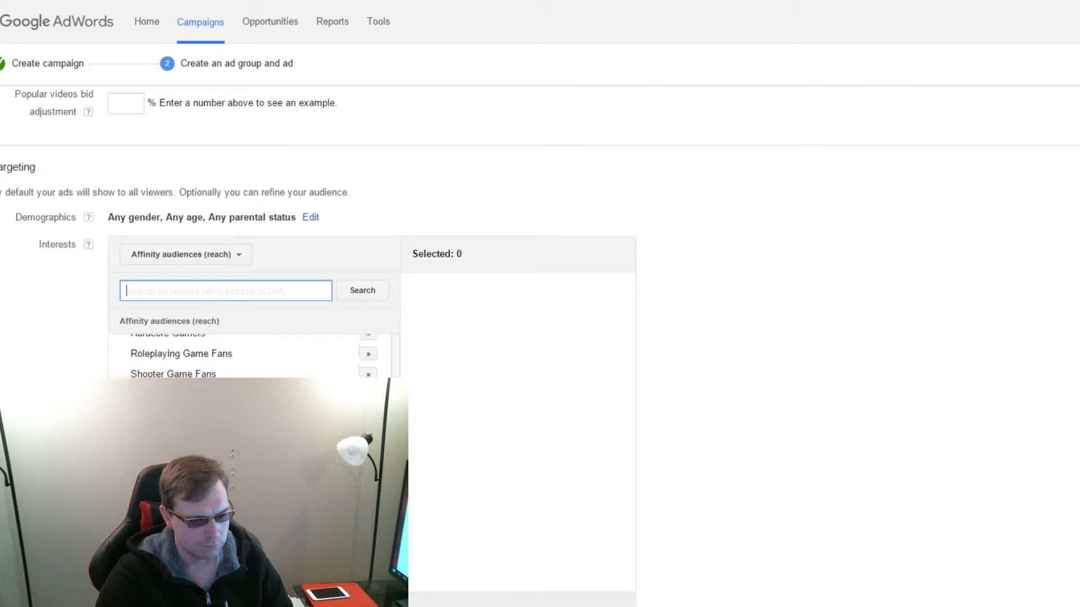
{"action": "scroll", "coordinate": [253, 356], "scroll_direction": "down", "scroll_amount": 3}
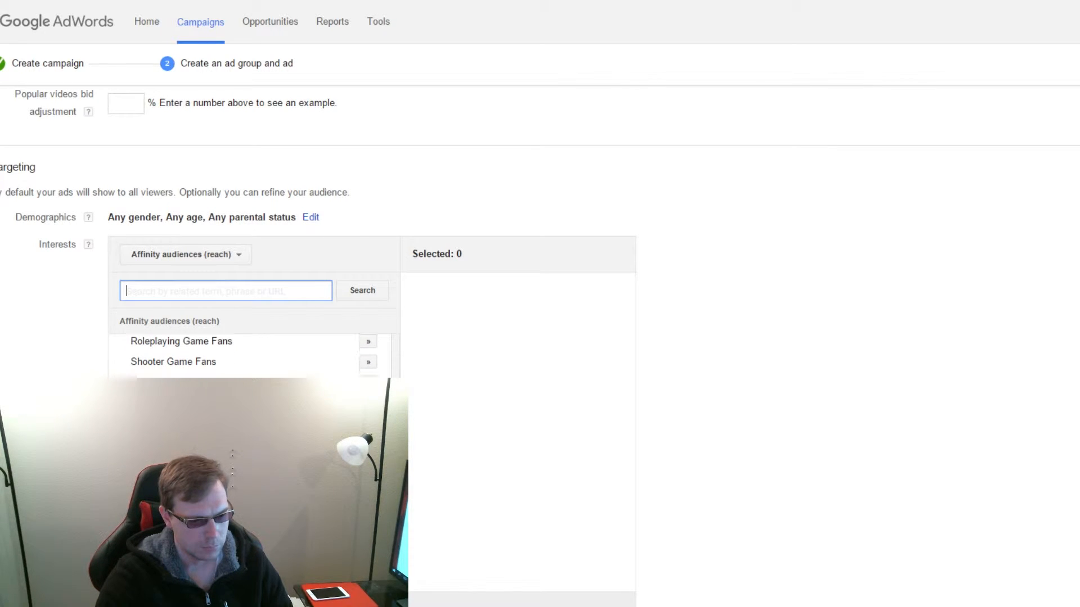
{"action": "scroll", "coordinate": [253, 355], "scroll_direction": "down", "scroll_amount": 4}
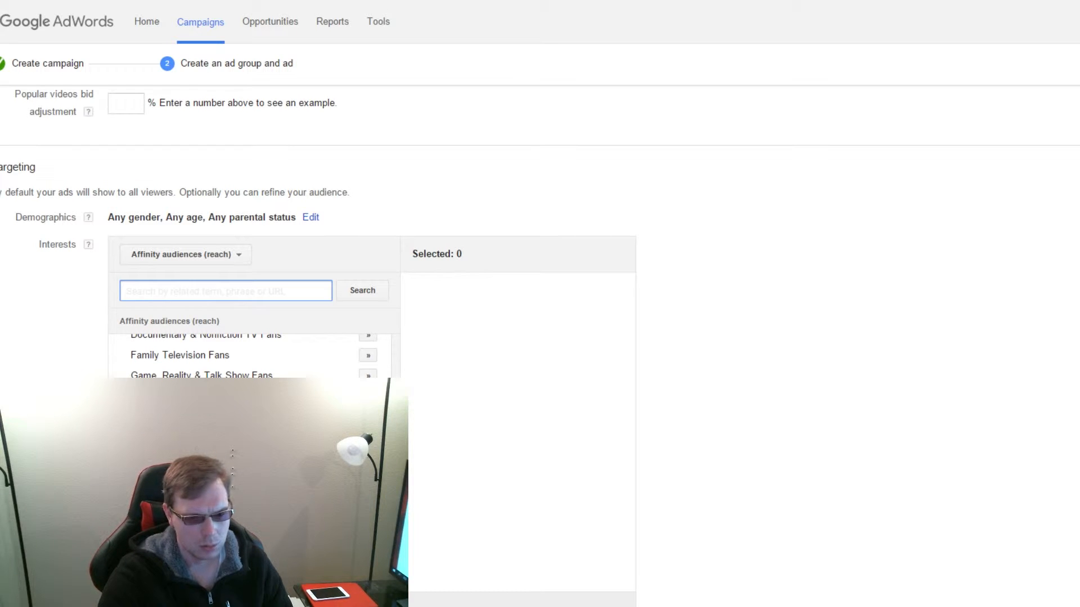
{"action": "scroll", "coordinate": [253, 355], "scroll_direction": "up", "scroll_amount": 10}
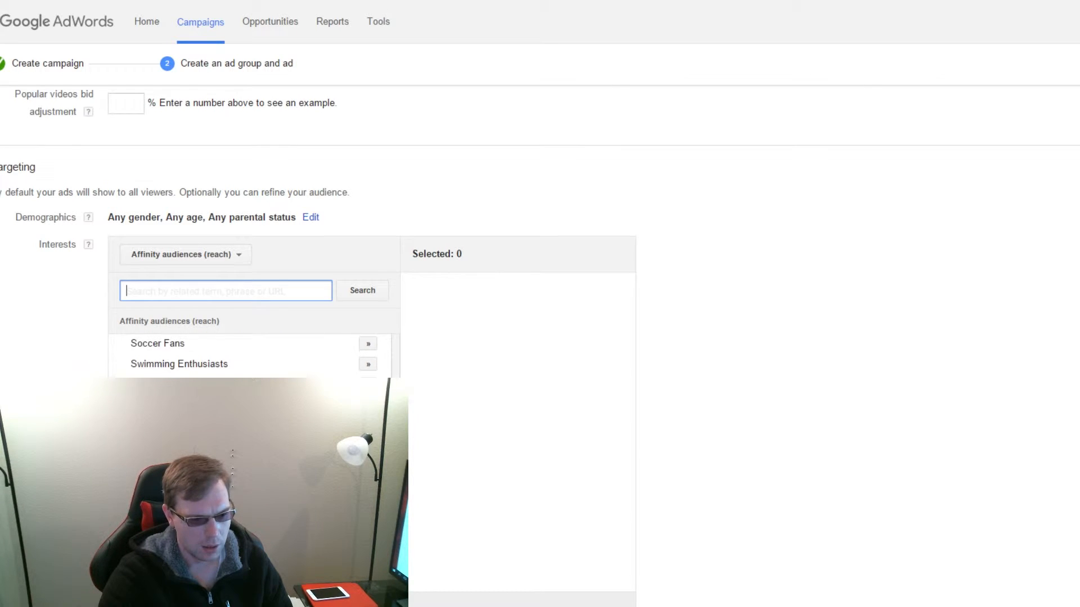
{"action": "left_click_drag", "start_coordinate": [408, 541], "coordinate": [389, 379]}
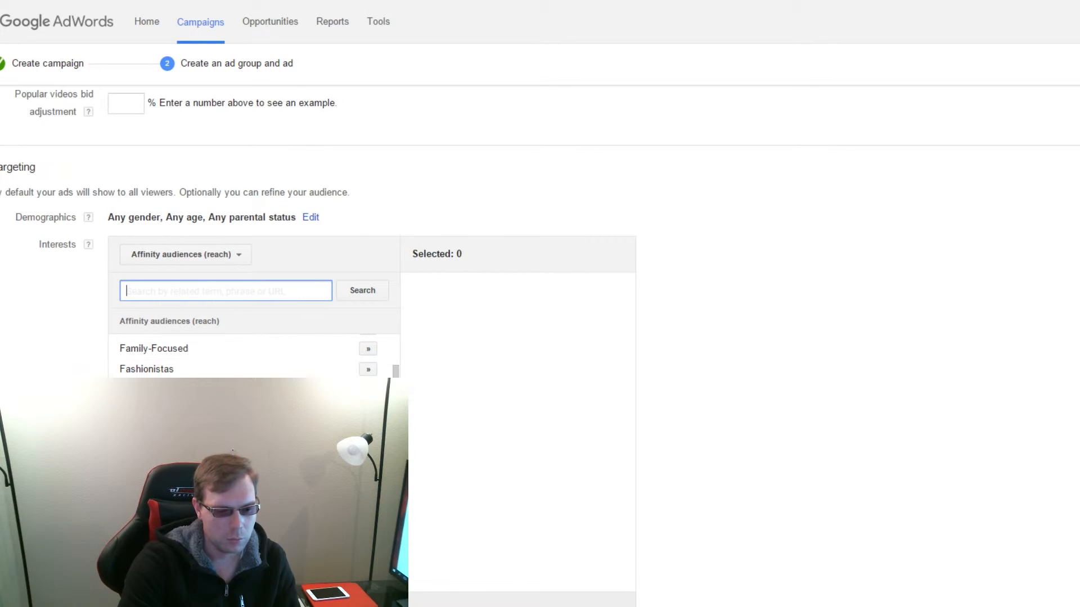
{"action": "left_click", "coordinate": [137, 604]}
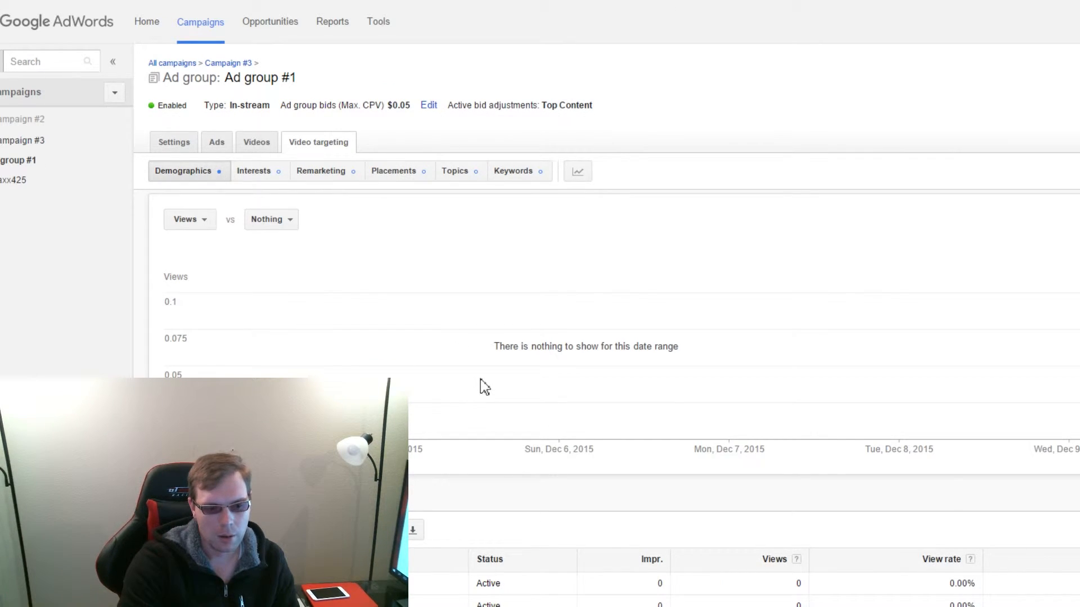
Review the new ad group's demographic targeting by age and its content exclusions
{"action": "scroll", "coordinate": [482, 385], "scroll_direction": "down", "scroll_amount": 4}
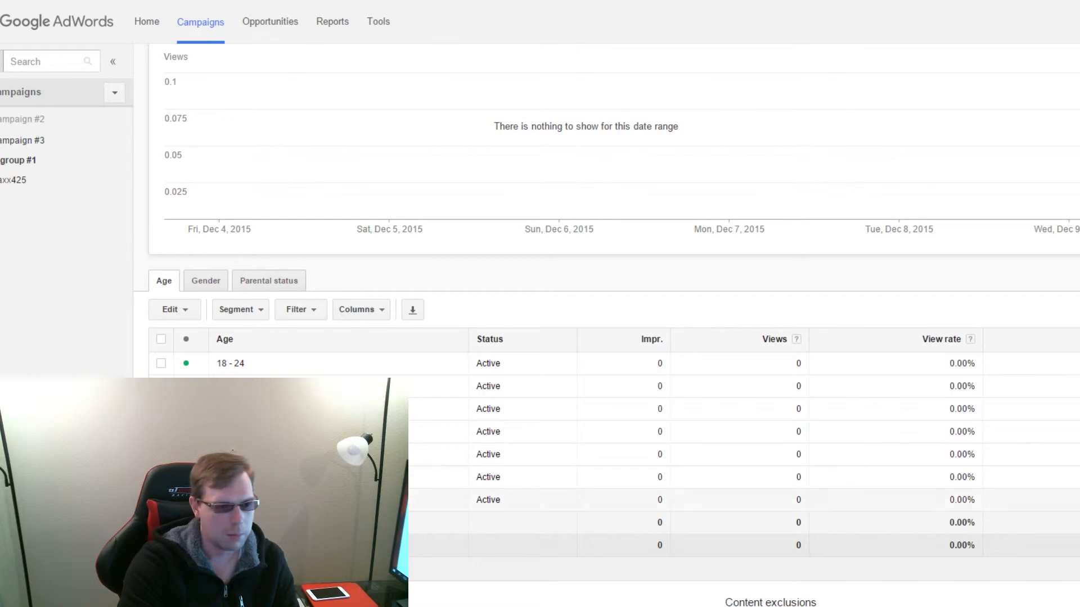
{"action": "scroll", "coordinate": [482, 453], "scroll_direction": "down", "scroll_amount": 4}
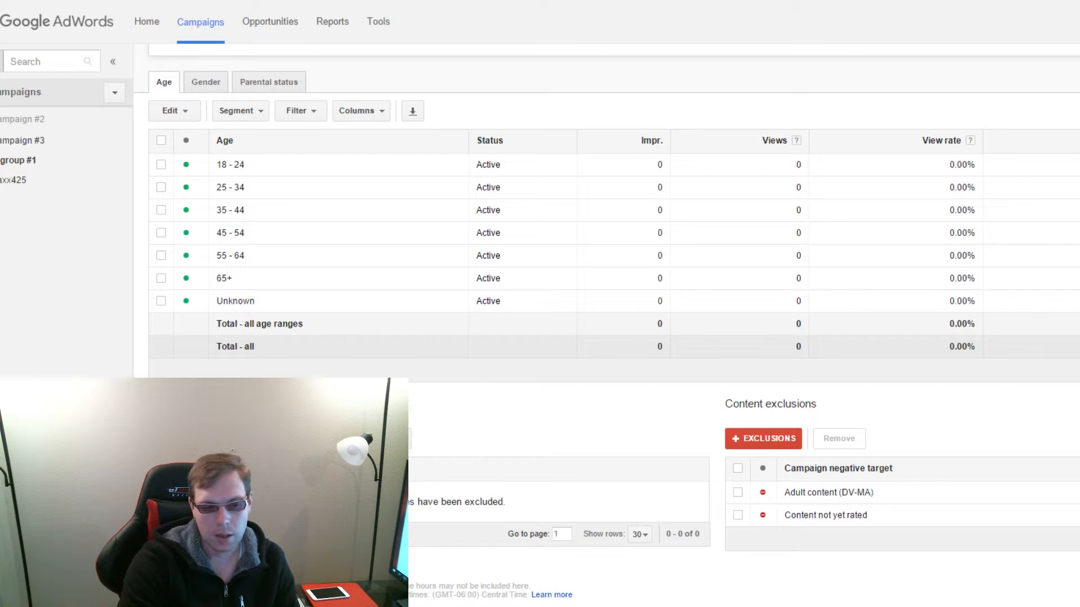
{"action": "scroll", "coordinate": [440, 557], "scroll_direction": "up", "scroll_amount": 7}
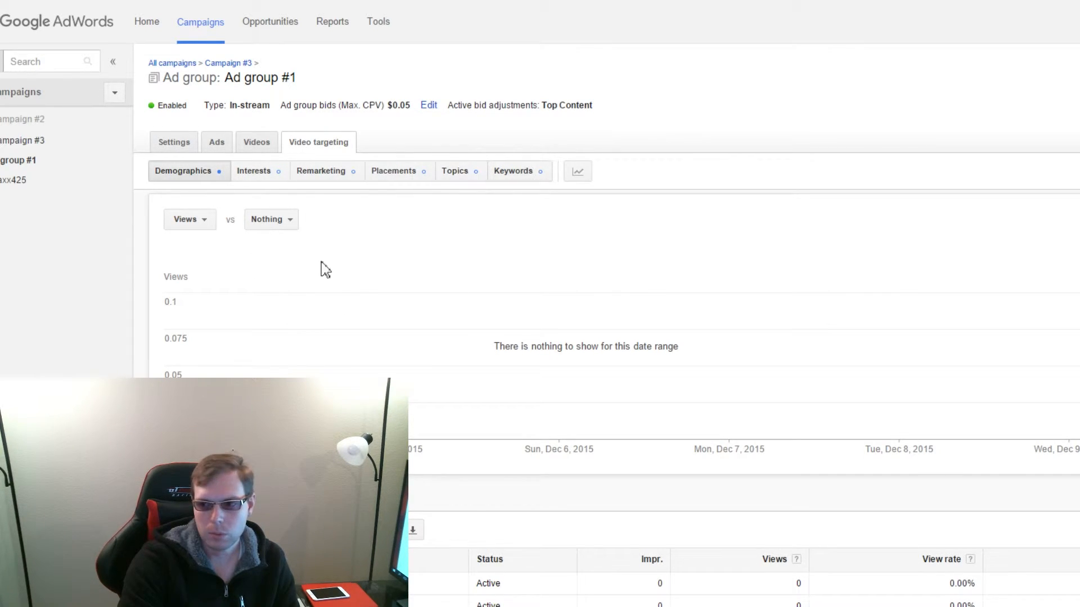
{"action": "scroll", "coordinate": [325, 270], "scroll_direction": "down", "scroll_amount": 7}
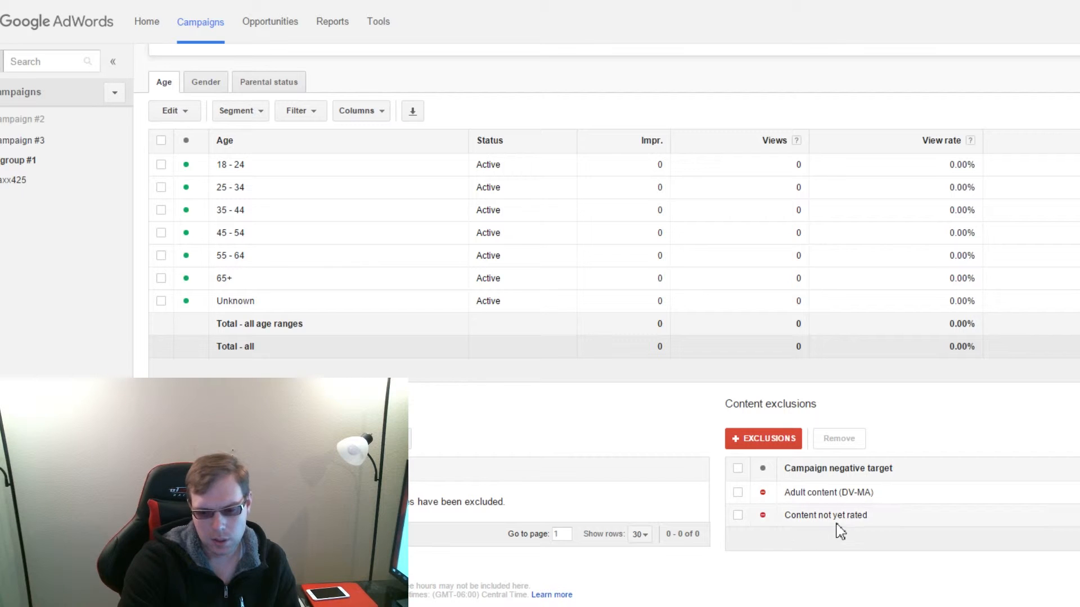
{"action": "scroll", "coordinate": [553, 456], "scroll_direction": "up", "scroll_amount": 5}
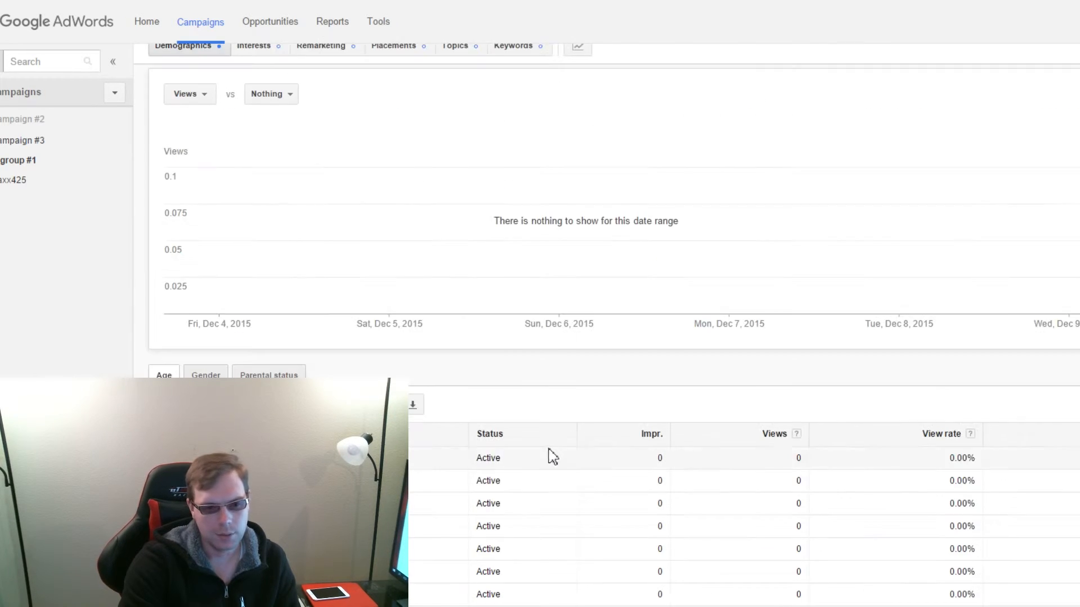
{"action": "scroll", "coordinate": [553, 456], "scroll_direction": "up", "scroll_amount": 2}
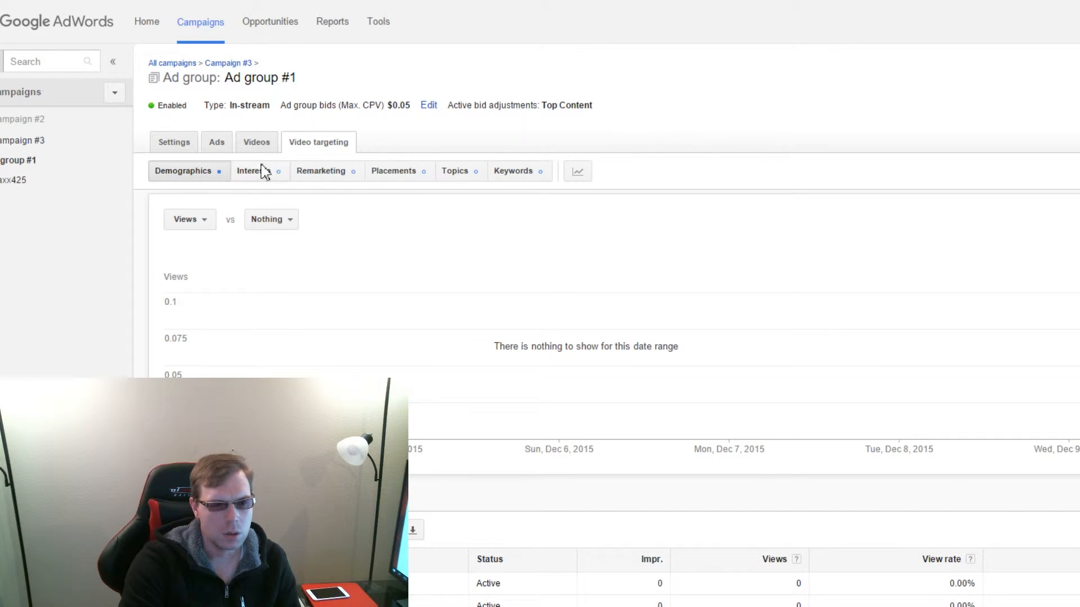
Check the ad listing of the new ad group in Campaign #3 and the ads of the Raxx425 campaign
{"action": "left_click", "coordinate": [215, 150]}
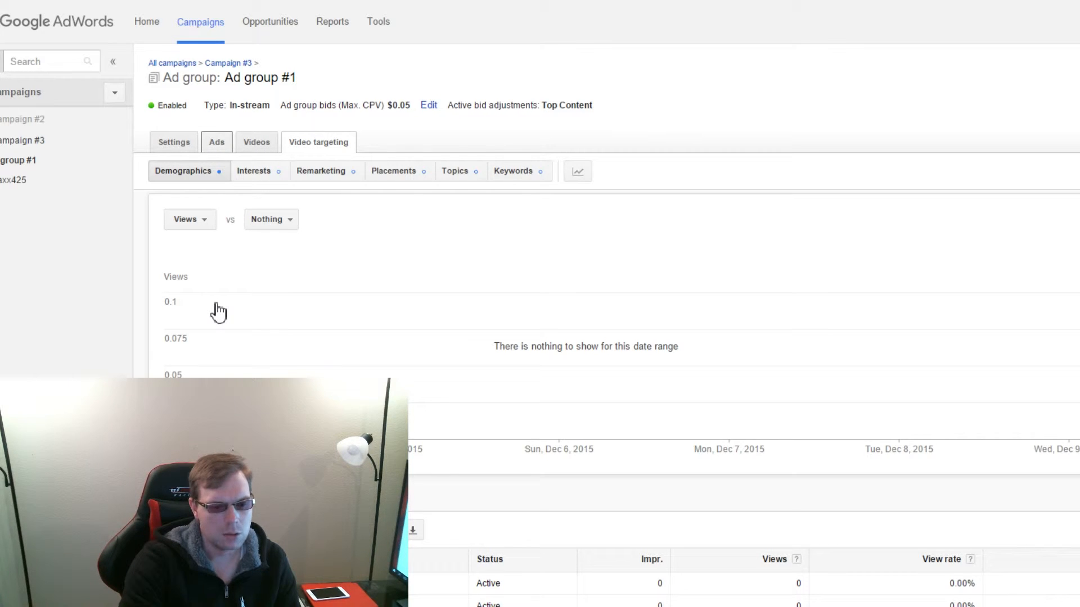
{"action": "scroll", "coordinate": [323, 371], "scroll_direction": "down", "scroll_amount": 2}
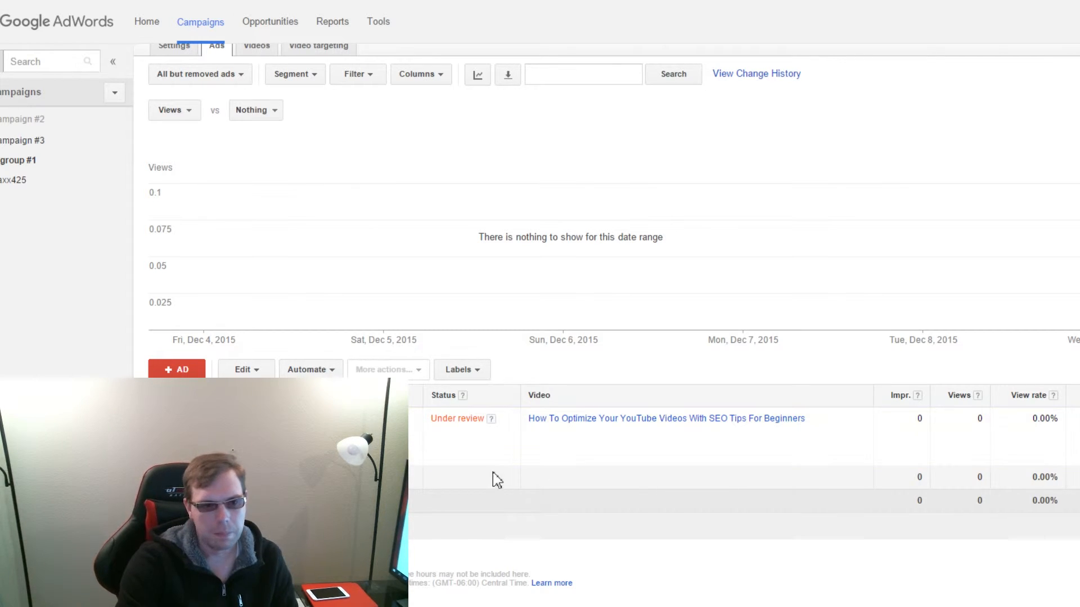
{"action": "scroll", "coordinate": [478, 447], "scroll_direction": "up", "scroll_amount": 1}
{"action": "scroll", "coordinate": [475, 446], "scroll_direction": "up", "scroll_amount": 1}
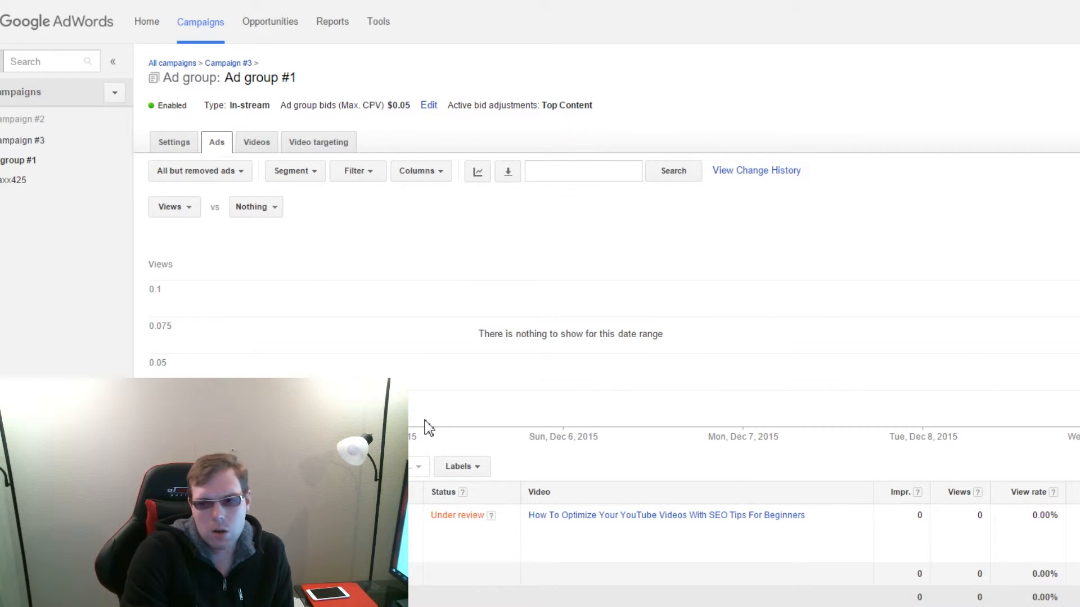
{"action": "scroll", "coordinate": [574, 493], "scroll_direction": "down", "scroll_amount": 2}
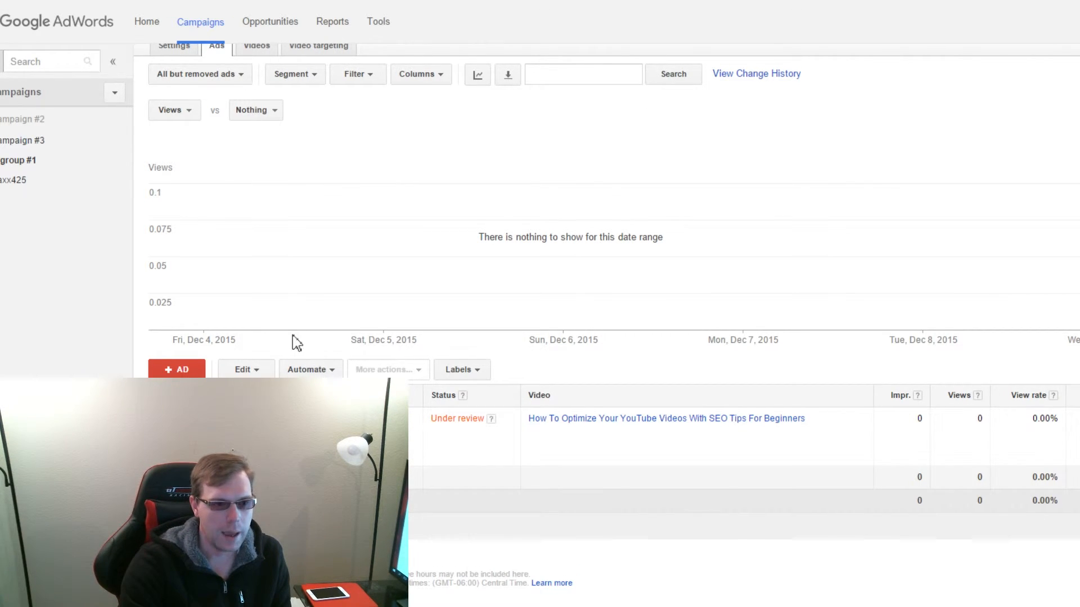
{"action": "scroll", "coordinate": [296, 342], "scroll_direction": "up", "scroll_amount": 2}
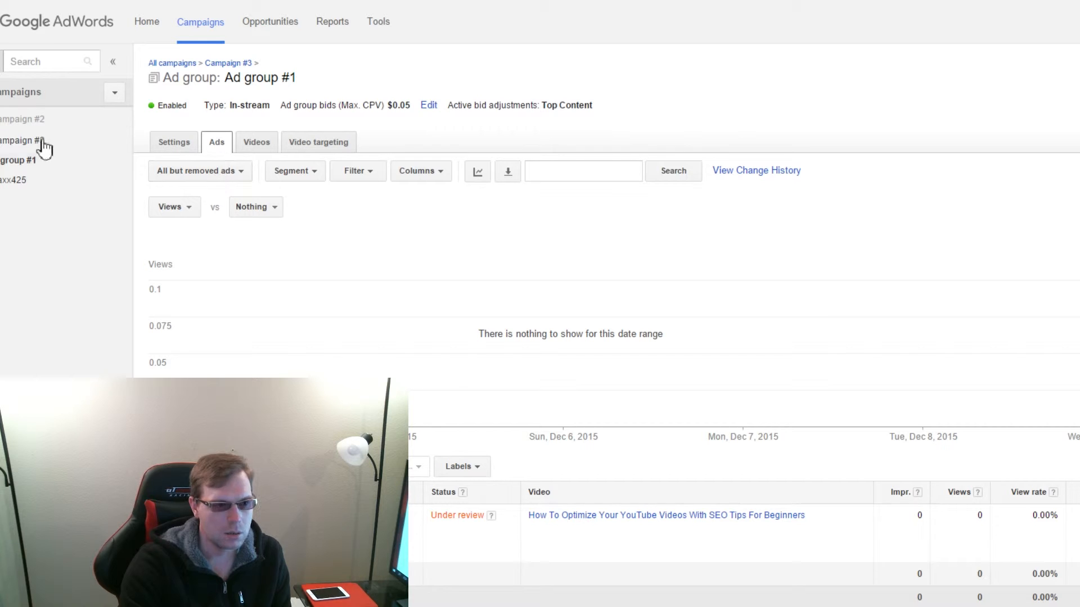
{"action": "left_click", "coordinate": [16, 180]}
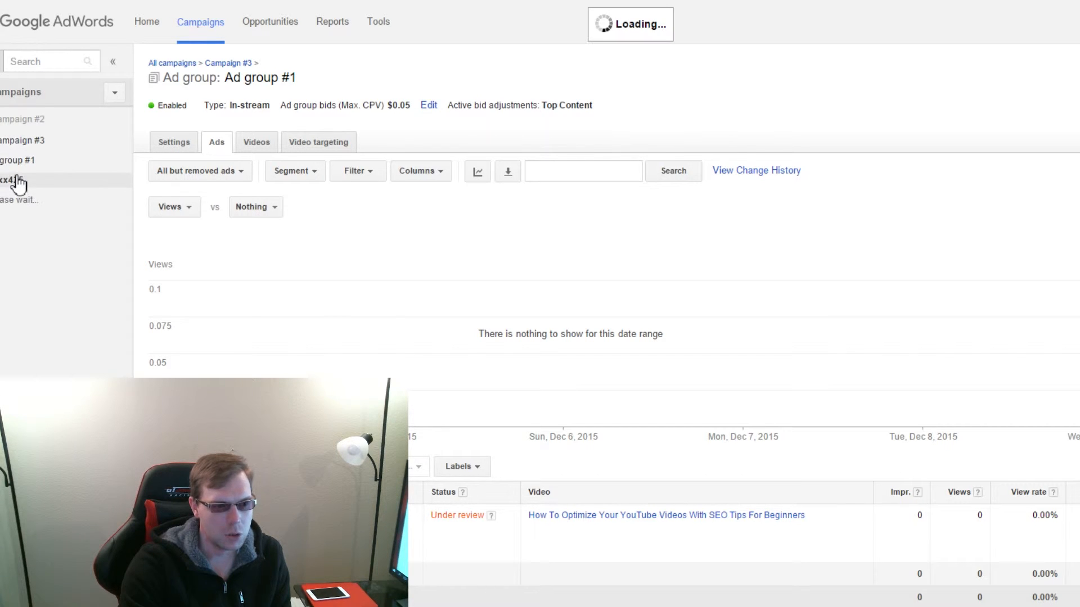
{"action": "scroll", "coordinate": [453, 338], "scroll_direction": "down", "scroll_amount": 4}
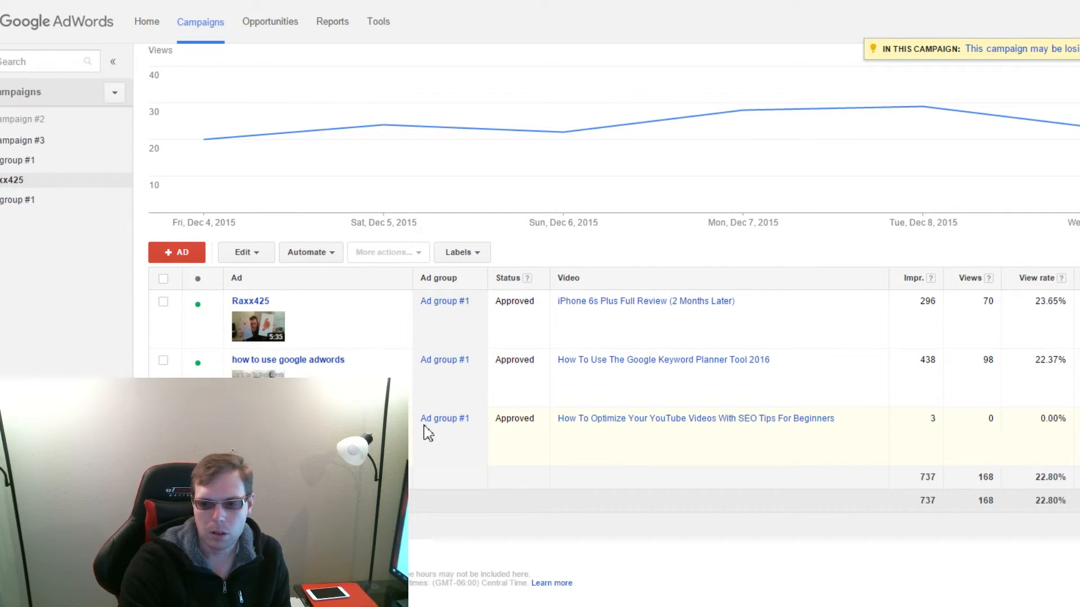
Remove the "How To Optimize Your YouTube Videos With SEO Tips For Beginners" ad from Campaign #3
{"action": "left_click", "coordinate": [20, 144]}
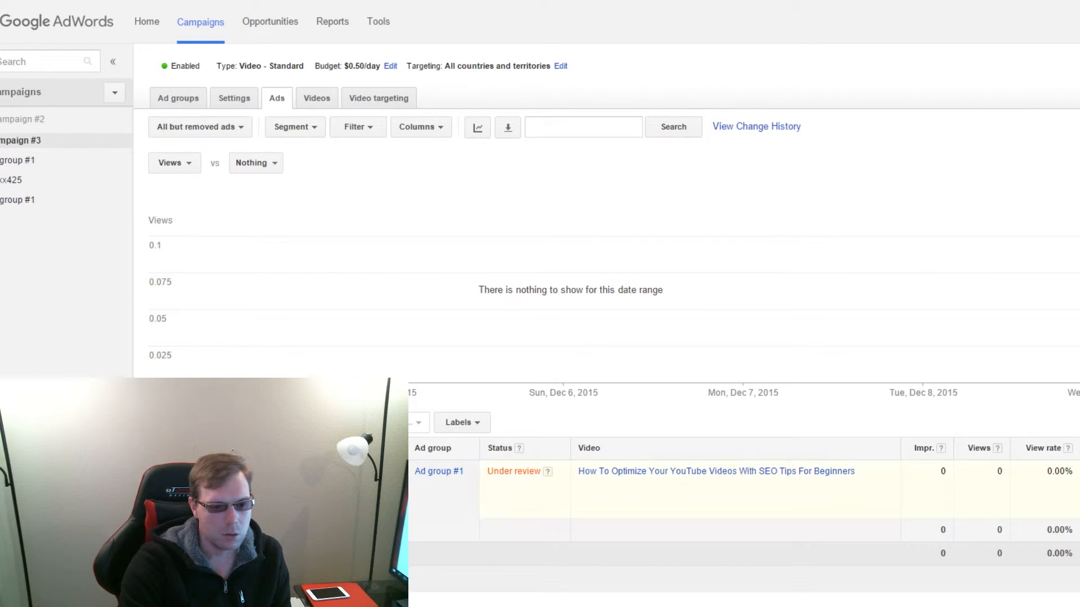
{"action": "left_click", "coordinate": [239, 422]}
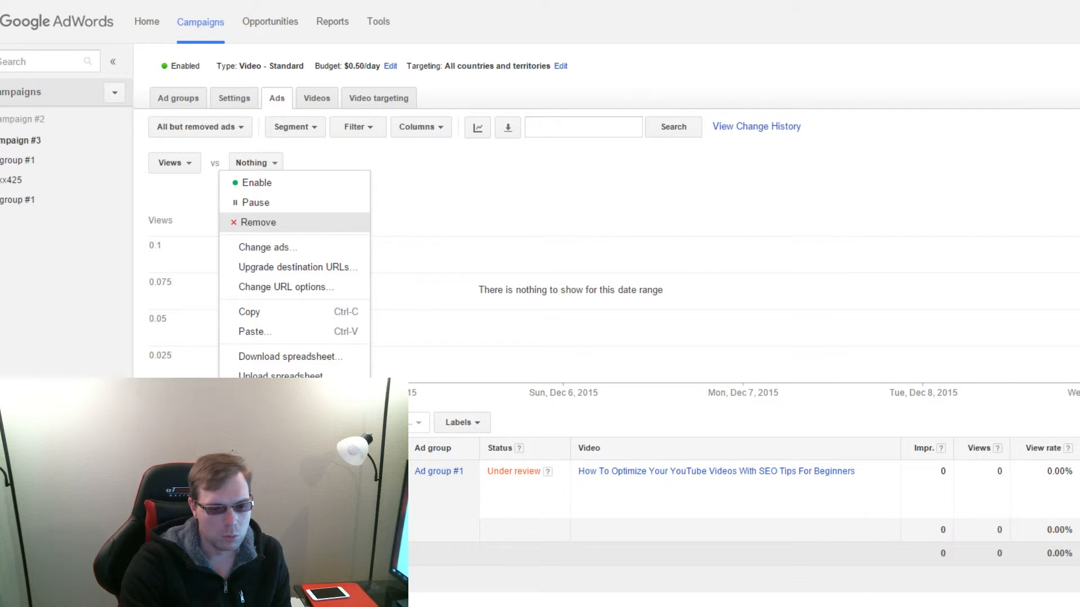
{"action": "left_click", "coordinate": [746, 135]}
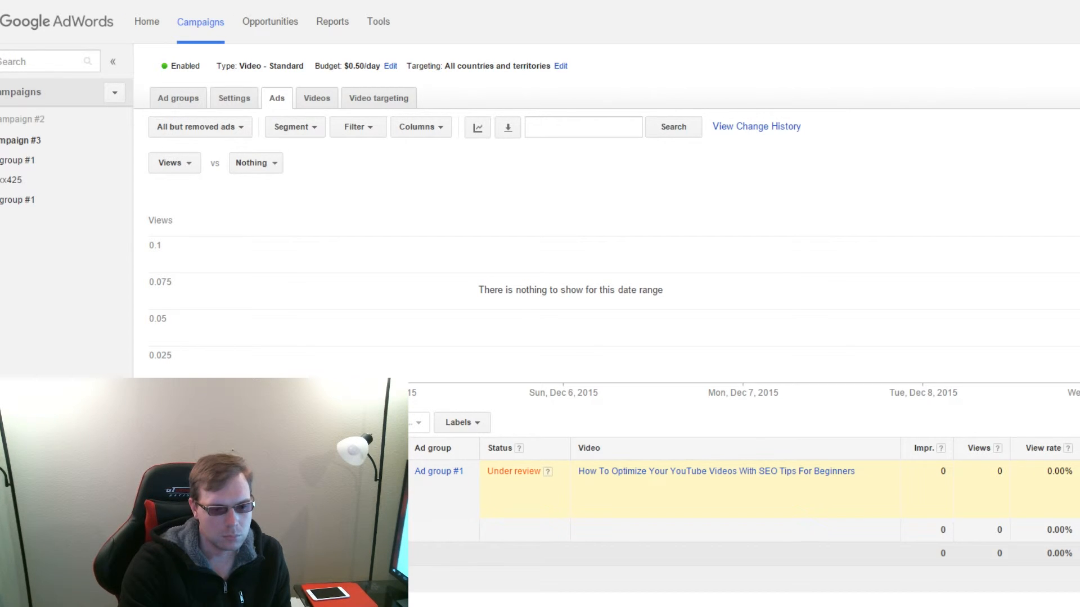
{"action": "left_click", "coordinate": [242, 422]}
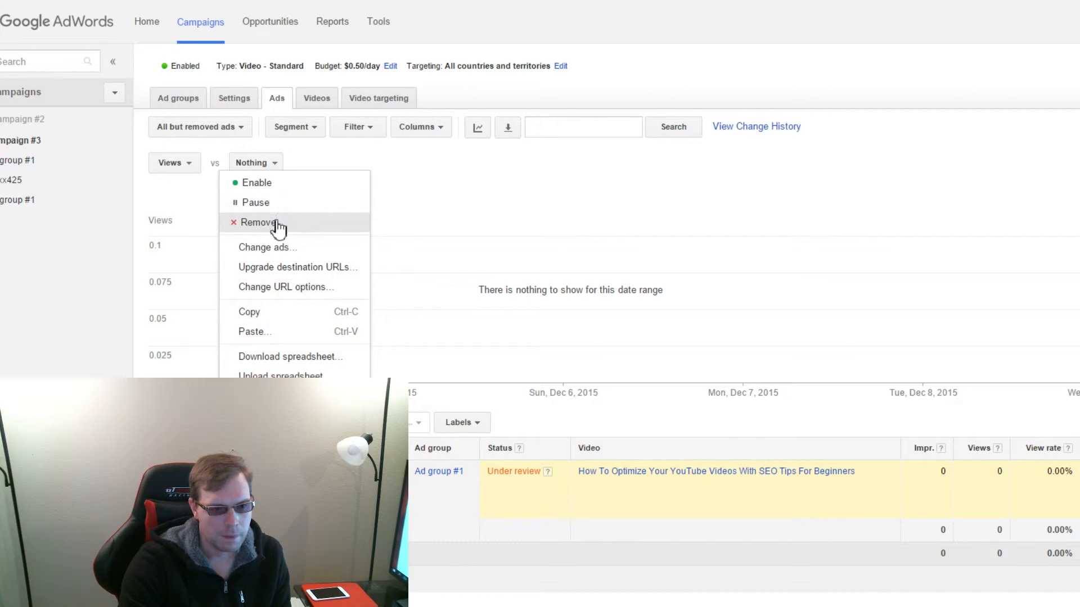
{"action": "left_click", "coordinate": [256, 222]}
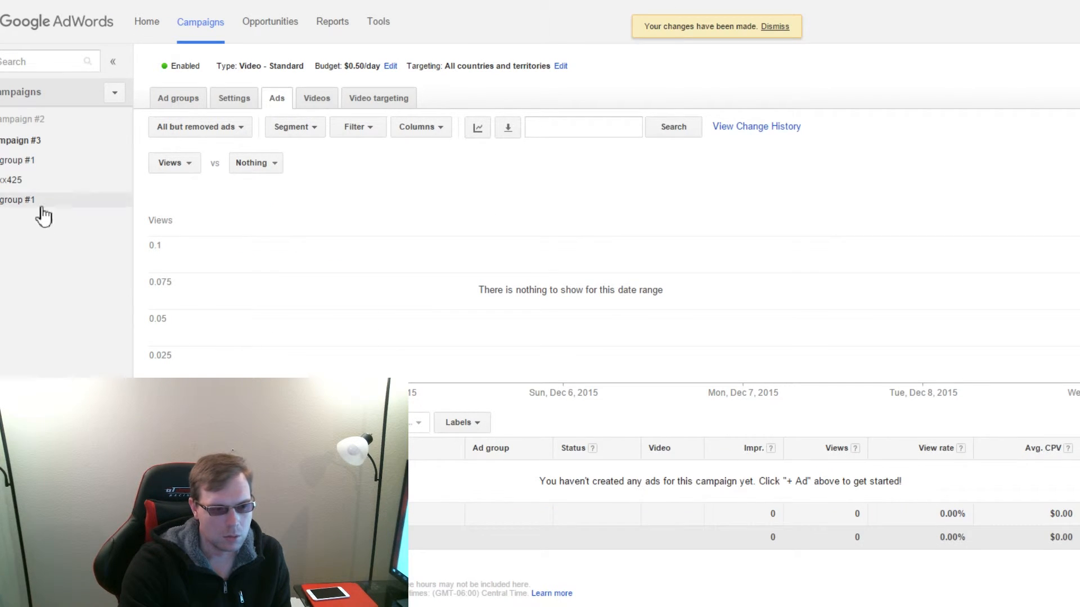
Open the ads of the Raxx425 campaign and compare the impressions of its three video ads
{"action": "left_click", "coordinate": [12, 181]}
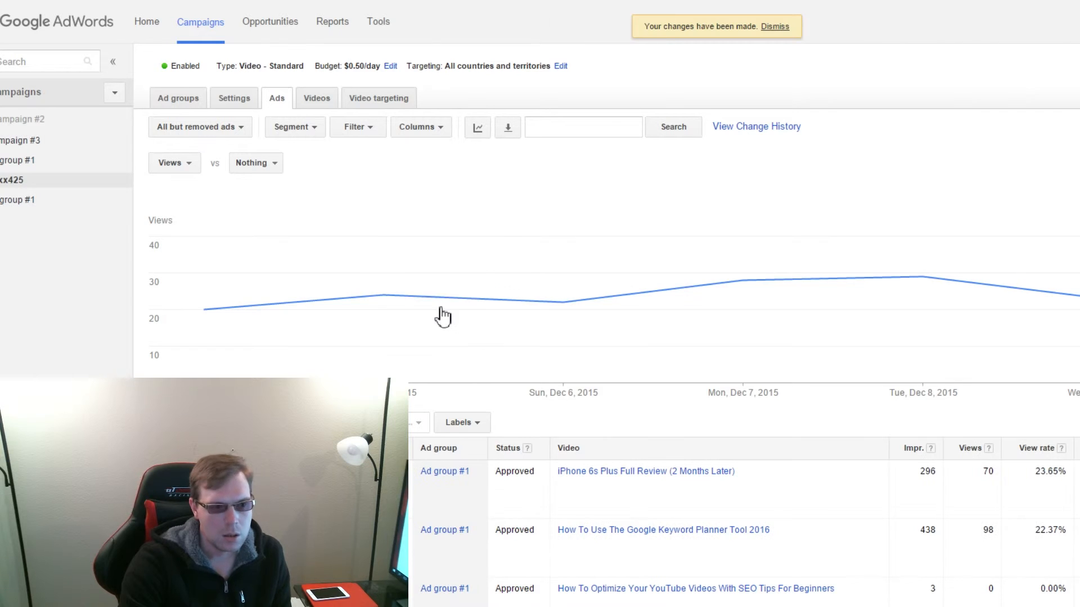
{"action": "scroll", "coordinate": [443, 316], "scroll_direction": "down", "scroll_amount": 3}
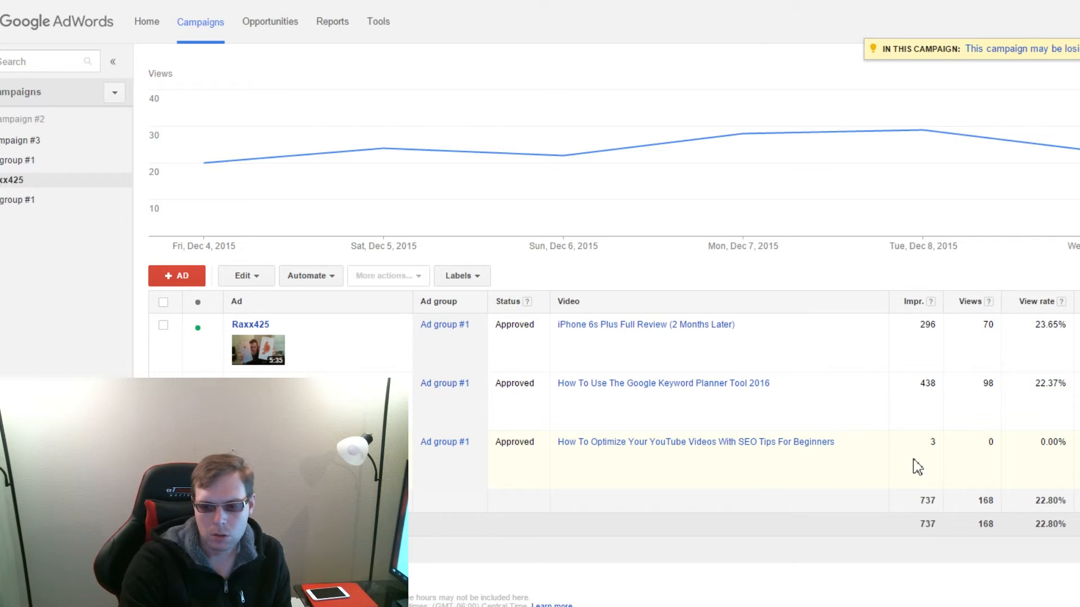
{"action": "double_click", "coordinate": [932, 442]}
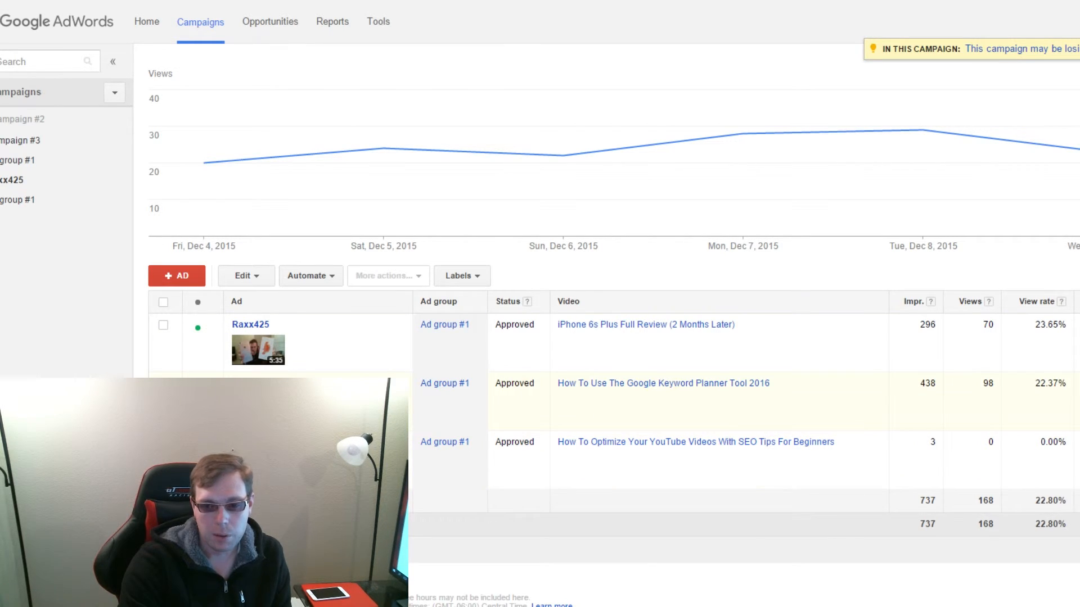
{"action": "double_click", "coordinate": [920, 386]}
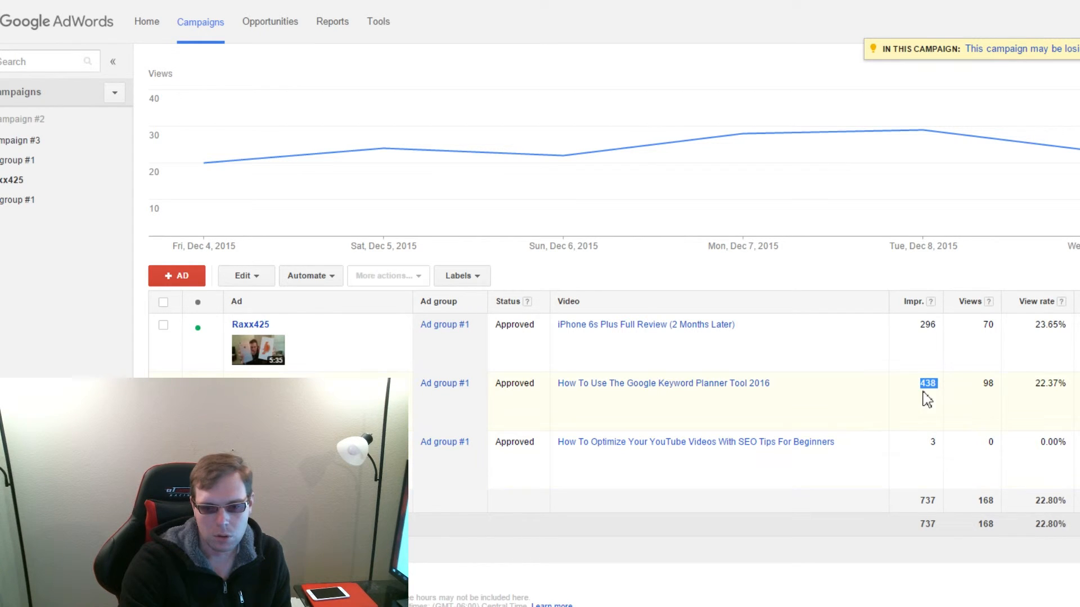
{"action": "left_click", "coordinate": [935, 407]}
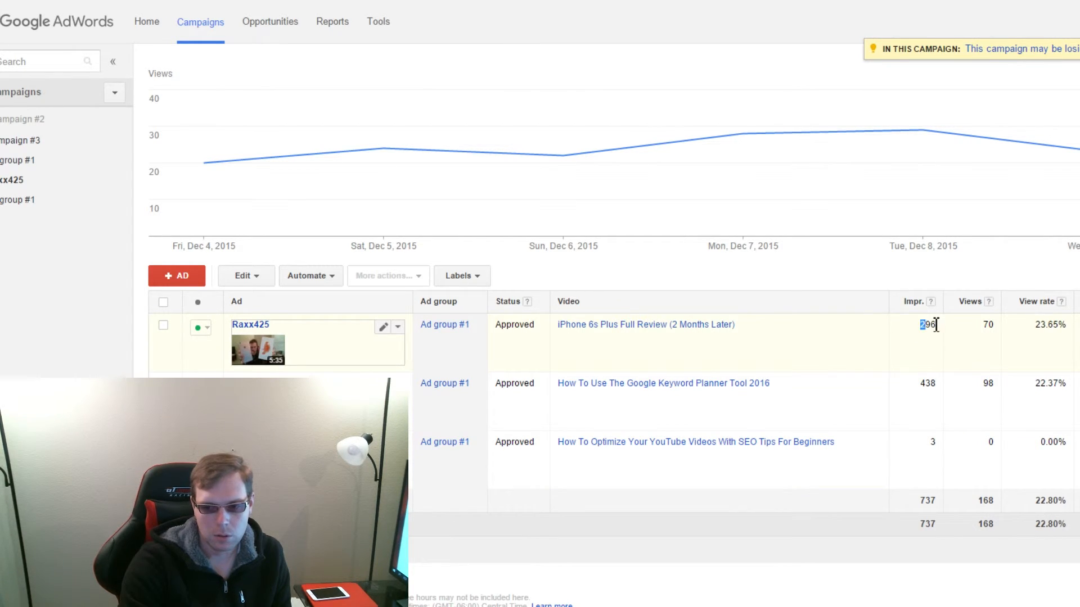
{"action": "left_click_drag", "start_coordinate": [937, 324], "coordinate": [953, 324]}
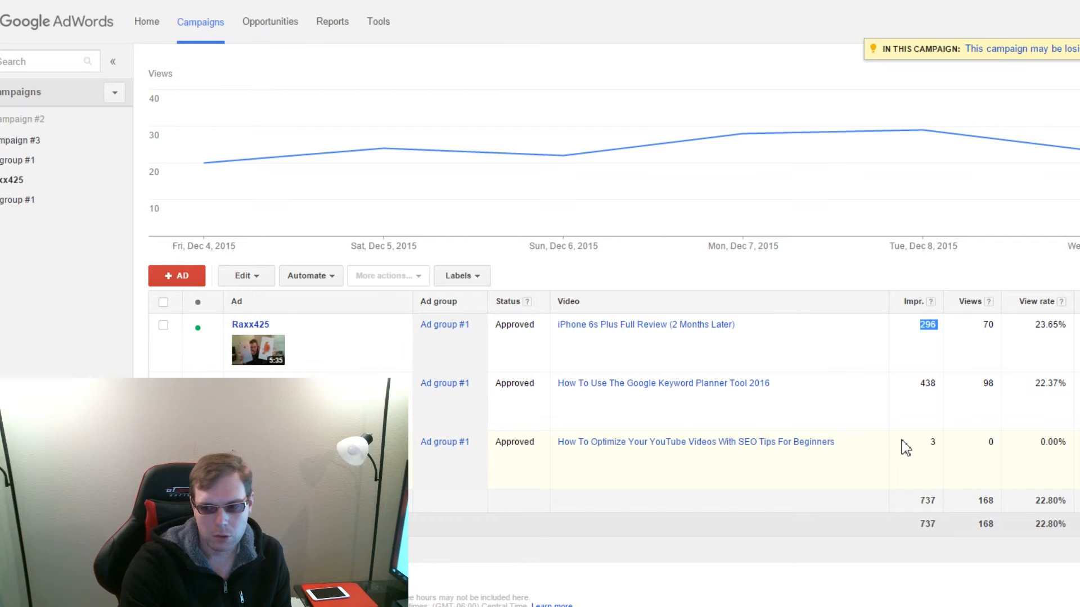
{"action": "left_click", "coordinate": [915, 417]}
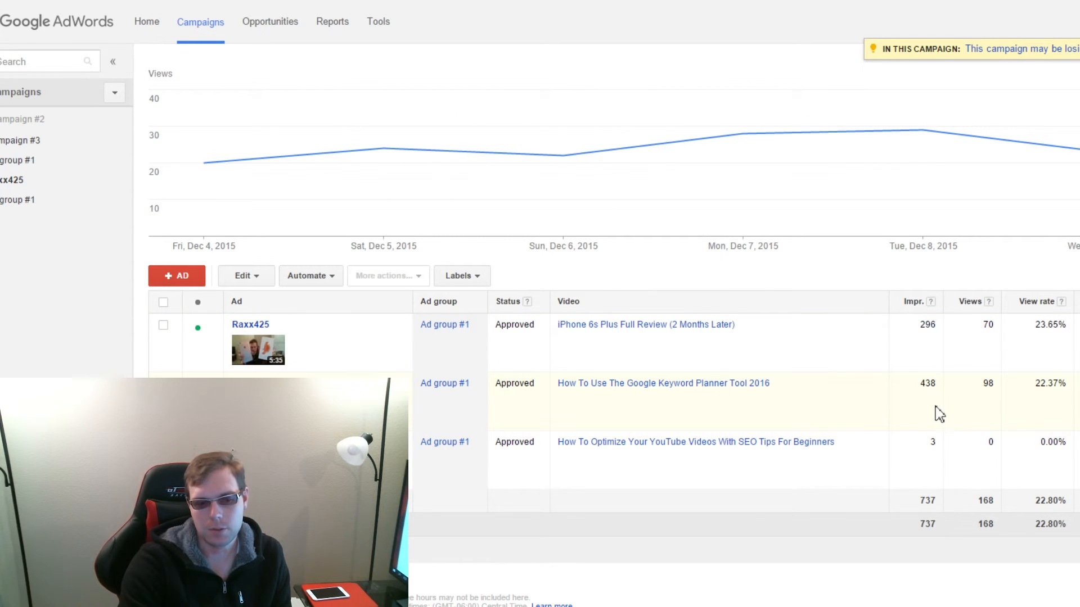
{"action": "left_click_drag", "start_coordinate": [916, 381], "coordinate": [952, 389]}
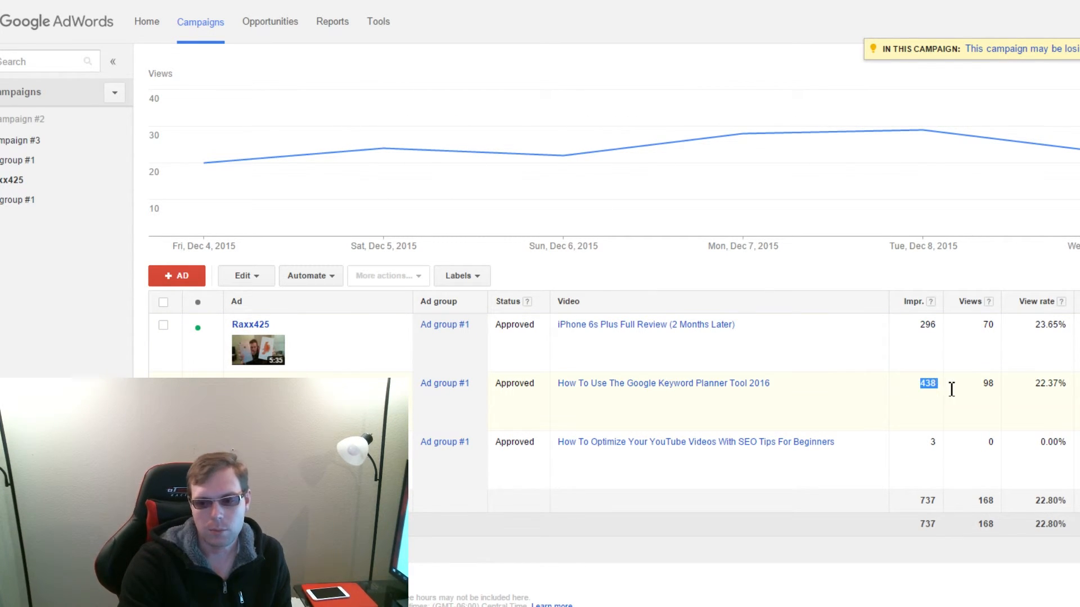
Switch to YouTube, return to the Video Manager's video list and check the view count of "iPhone 6s Plus Full Review (2 Months Later)"
{"action": "key", "text": "ctrl+Tab"}
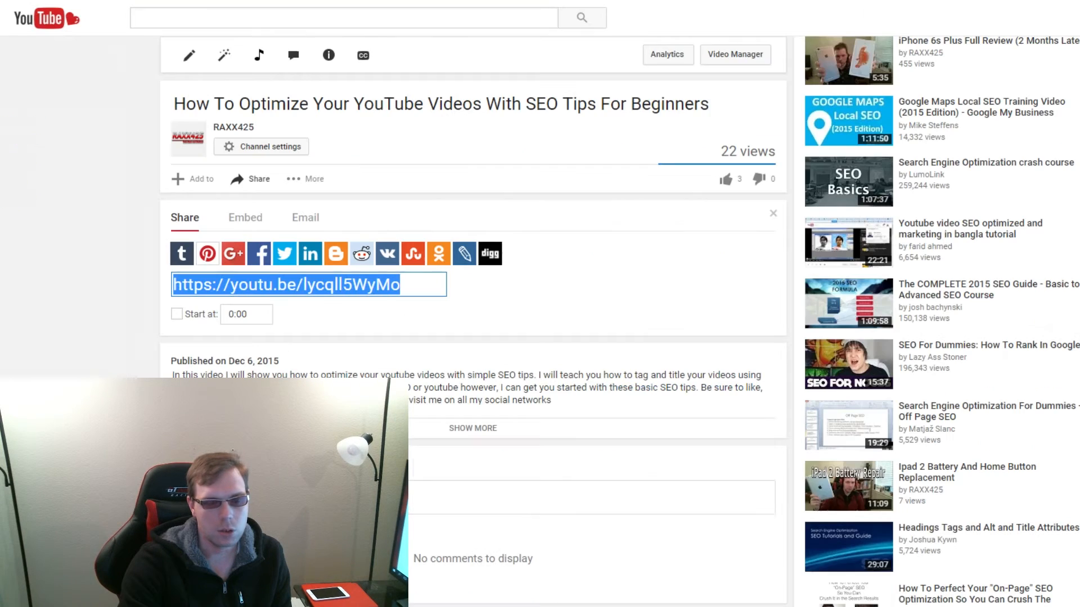
{"action": "key", "text": "alt+Left"}
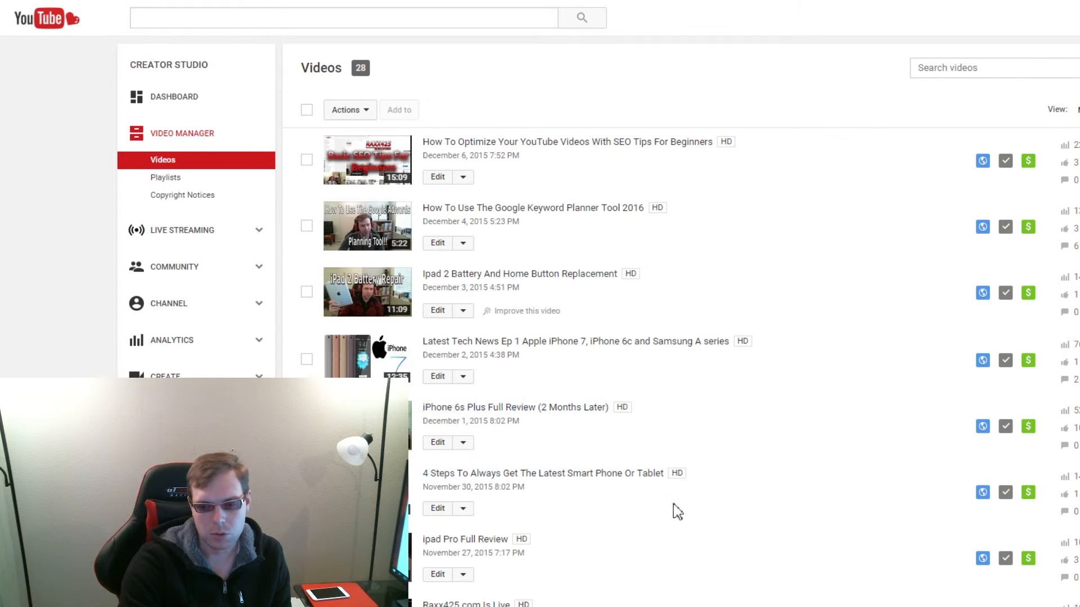
{"action": "left_click_drag", "start_coordinate": [1070, 411], "coordinate": [1079, 411]}
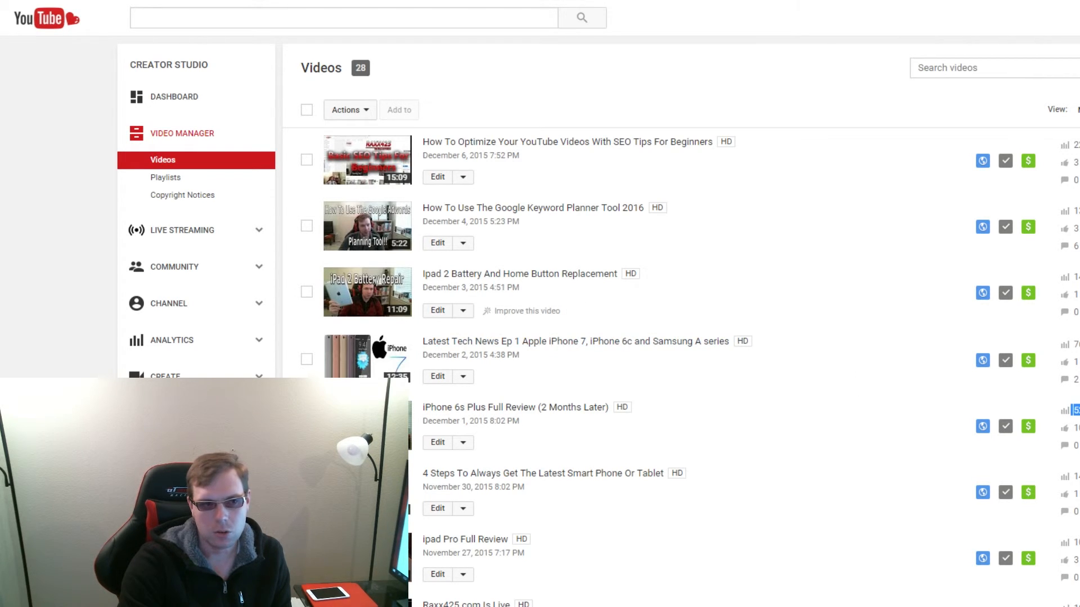
Switch to AdWords and compare the iPhone 6s Plus review ad's impressions with that video's view count in the YouTube Video Manager
{"action": "left_click", "coordinate": [270, 0]}
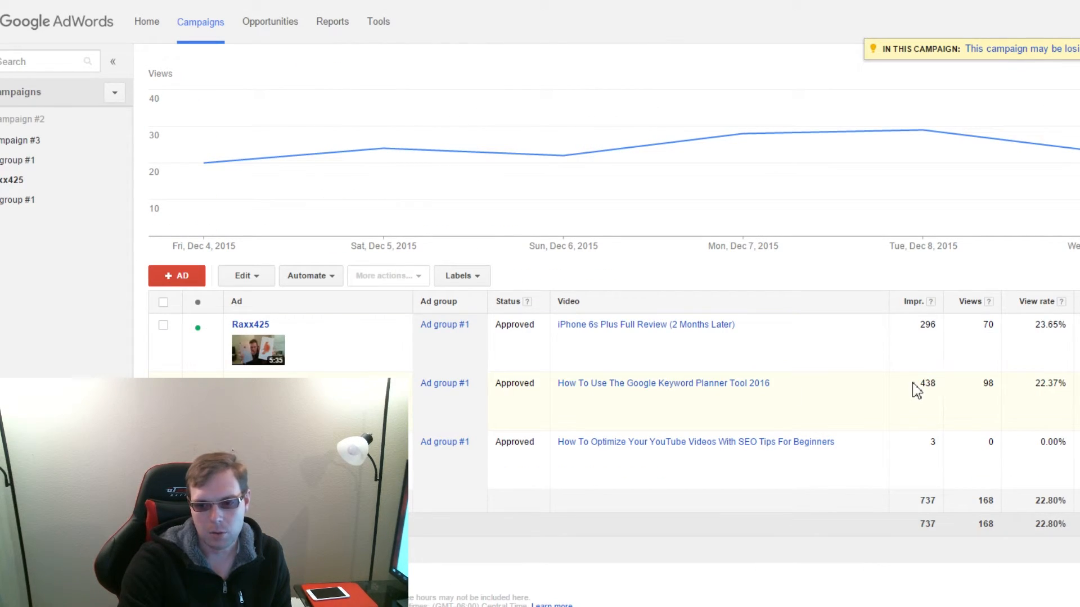
{"action": "left_click", "coordinate": [884, 423]}
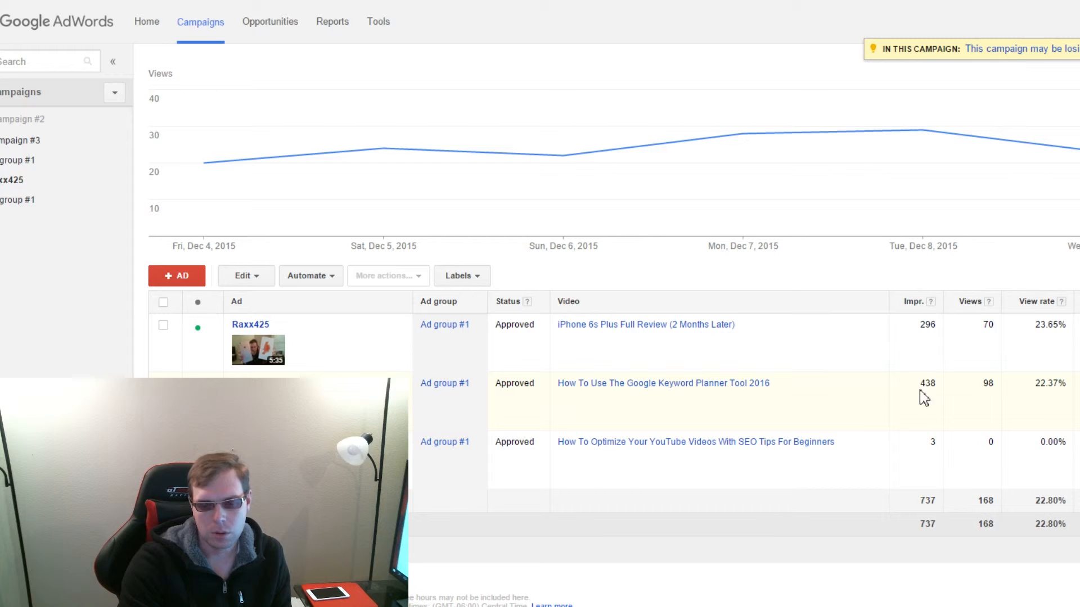
{"action": "double_click", "coordinate": [926, 326]}
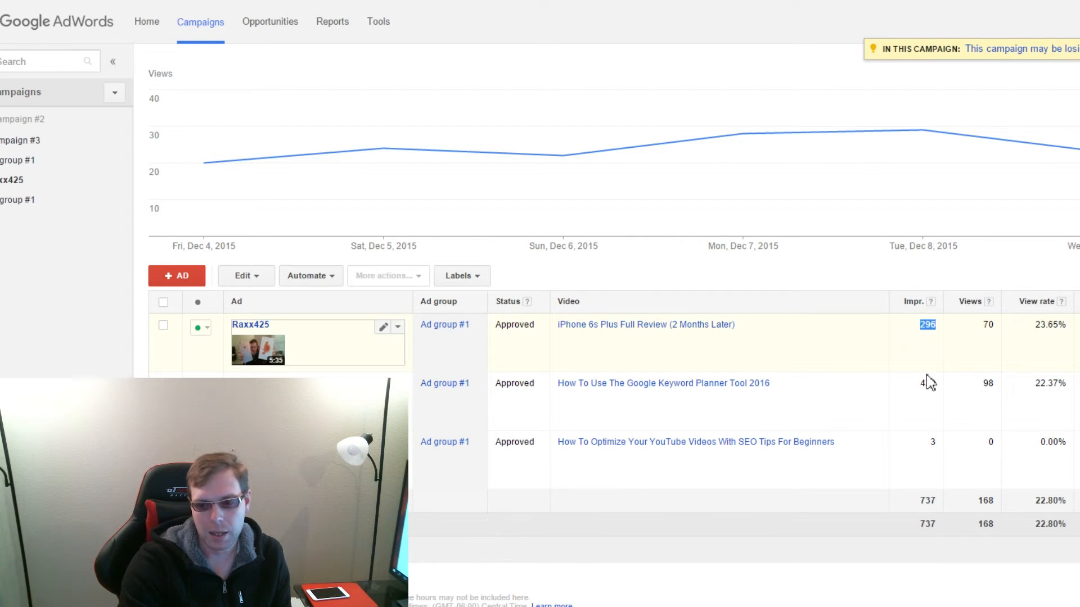
{"action": "left_click", "coordinate": [921, 323]}
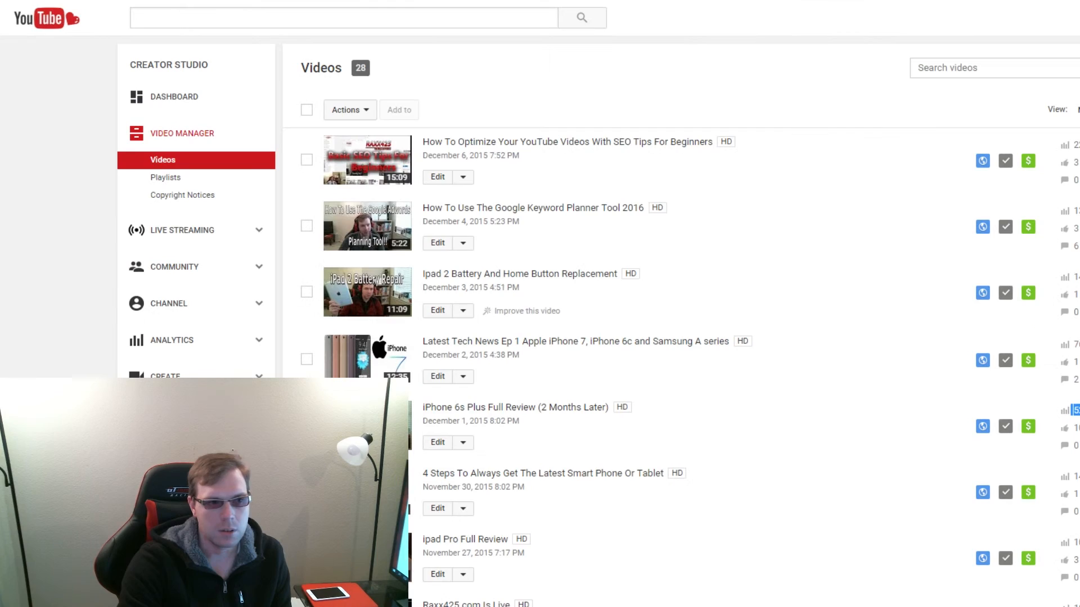
{"action": "left_click", "coordinate": [1077, 413]}
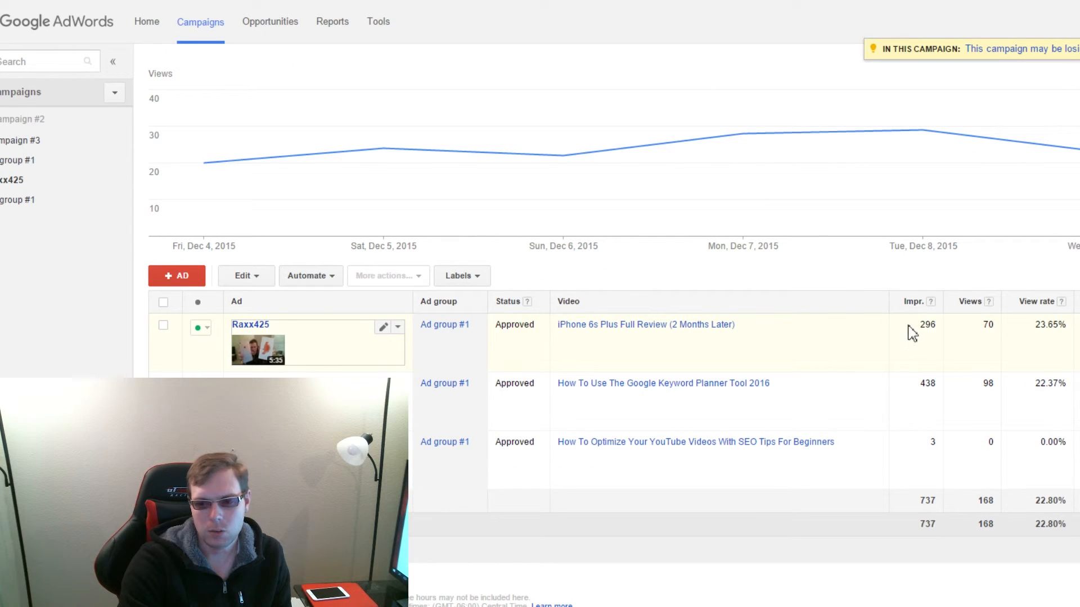
Compare the AdWords impressions of "How To Use The Google Keyword Planner Tool 2016" with its view count in the YouTube Video Manager
{"action": "left_click_drag", "start_coordinate": [907, 326], "coordinate": [956, 343]}
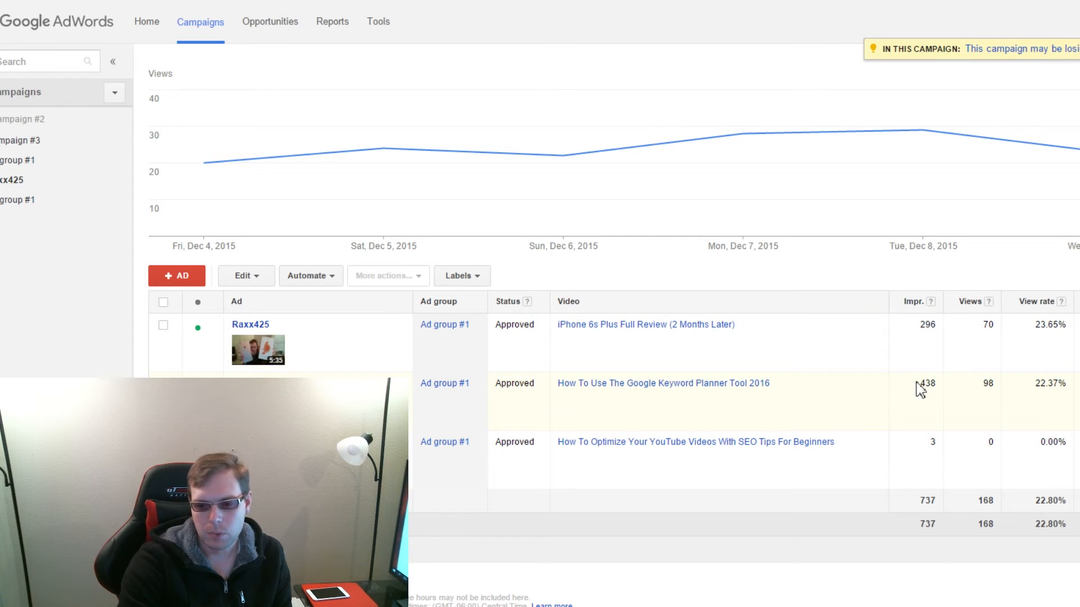
{"action": "left_click_drag", "start_coordinate": [918, 384], "coordinate": [962, 387]}
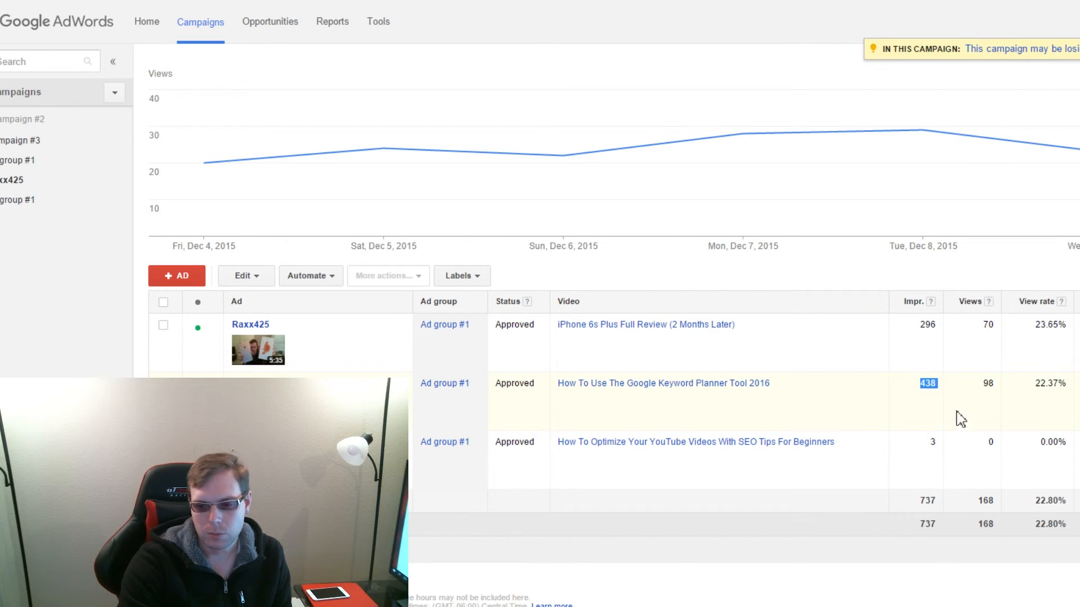
{"action": "left_click", "coordinate": [912, 400]}
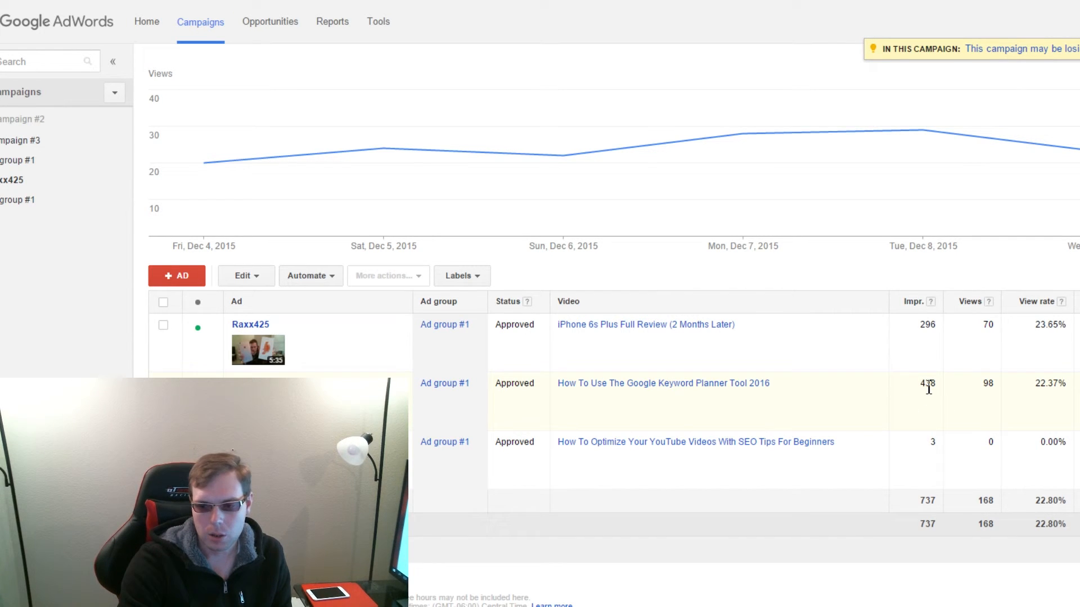
{"action": "left_click", "coordinate": [169, 1]}
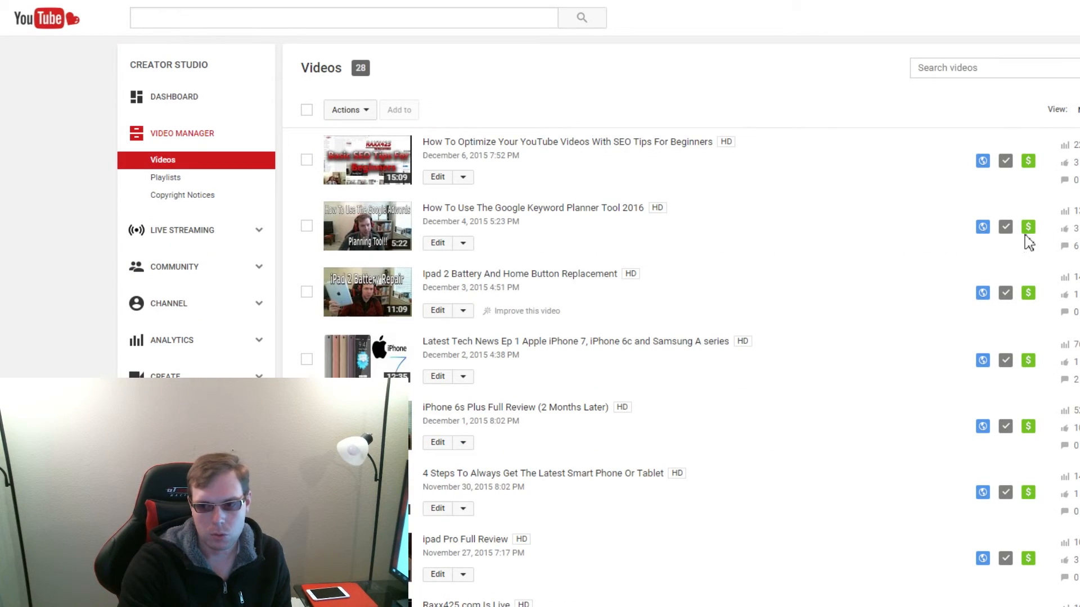
Return to AdWords and review the Raxx425 campaign's budget, views chart and the figures of its three video ads
{"action": "left_click", "coordinate": [270, 2]}
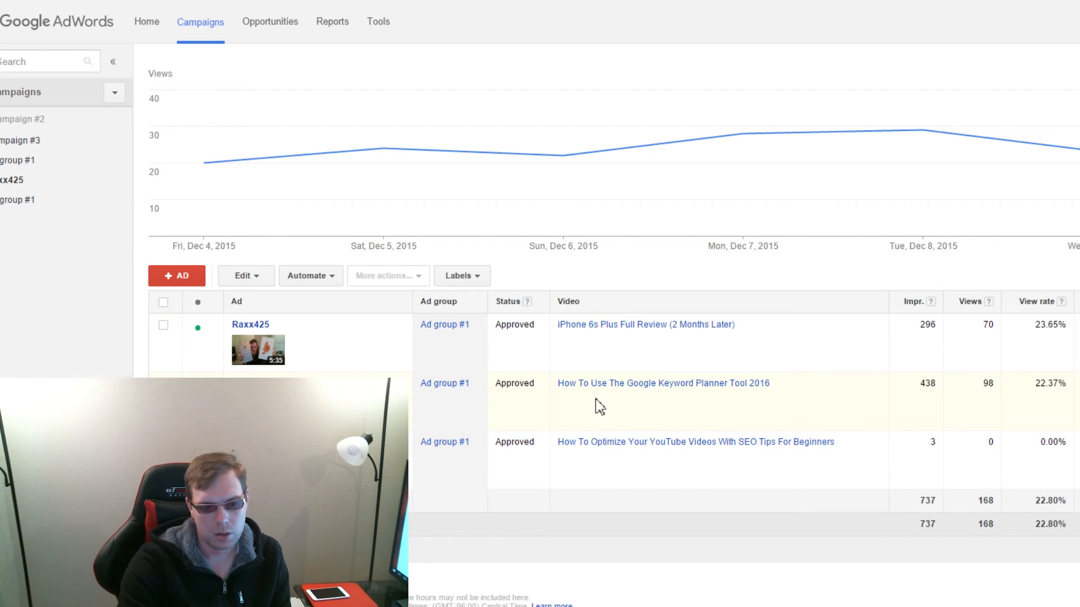
{"action": "scroll", "coordinate": [574, 418], "scroll_direction": "down", "scroll_amount": 1}
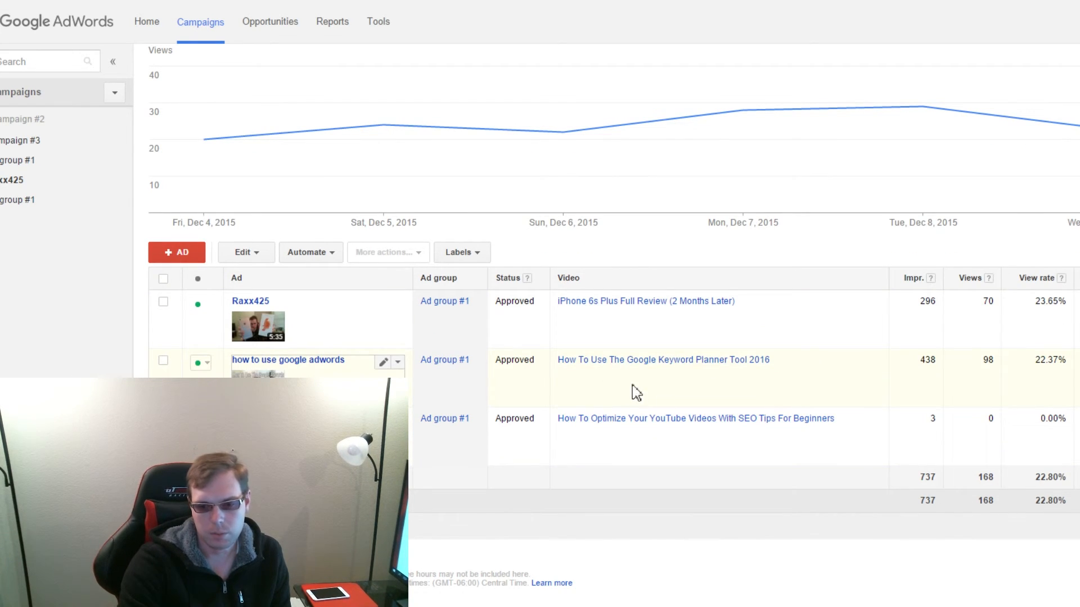
{"action": "scroll", "coordinate": [438, 473], "scroll_direction": "up", "scroll_amount": 4}
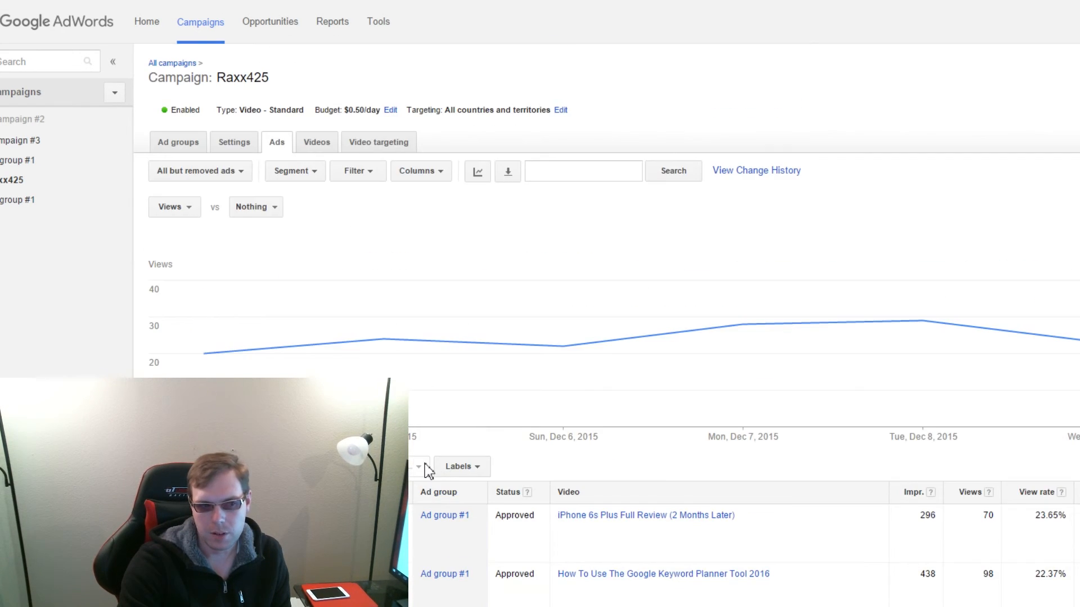
{"action": "scroll", "coordinate": [416, 462], "scroll_direction": "down", "scroll_amount": 4}
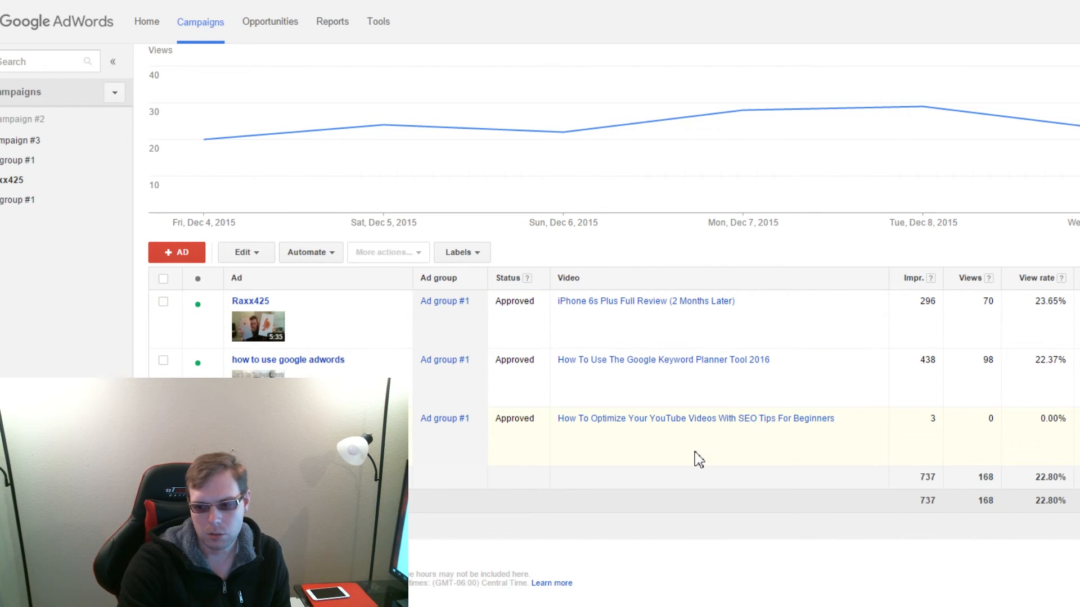